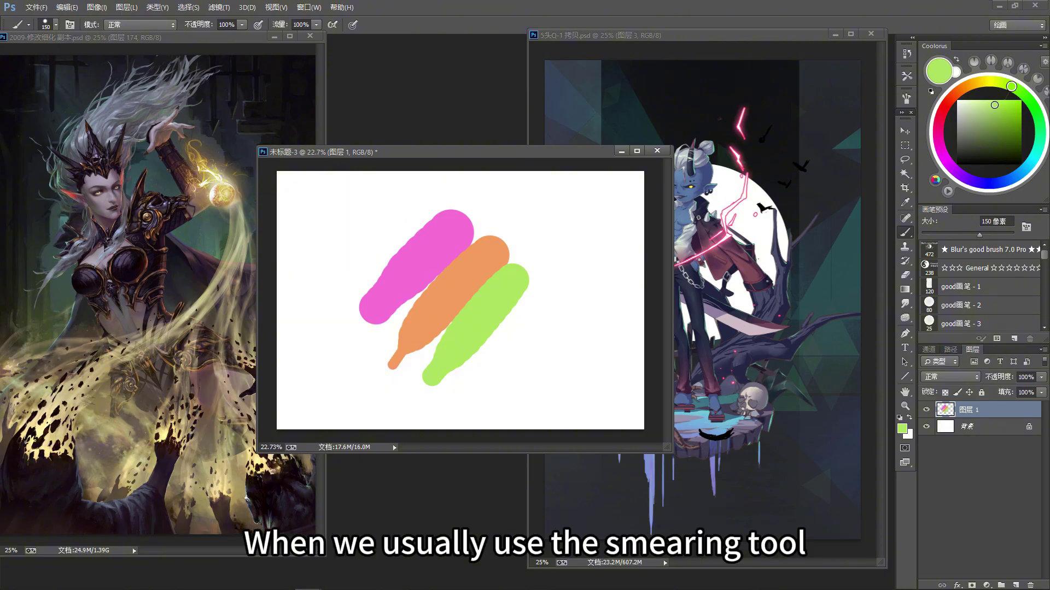
Switch to the Smudge tool with the soft round 100 px brush tip.
click(961, 324)
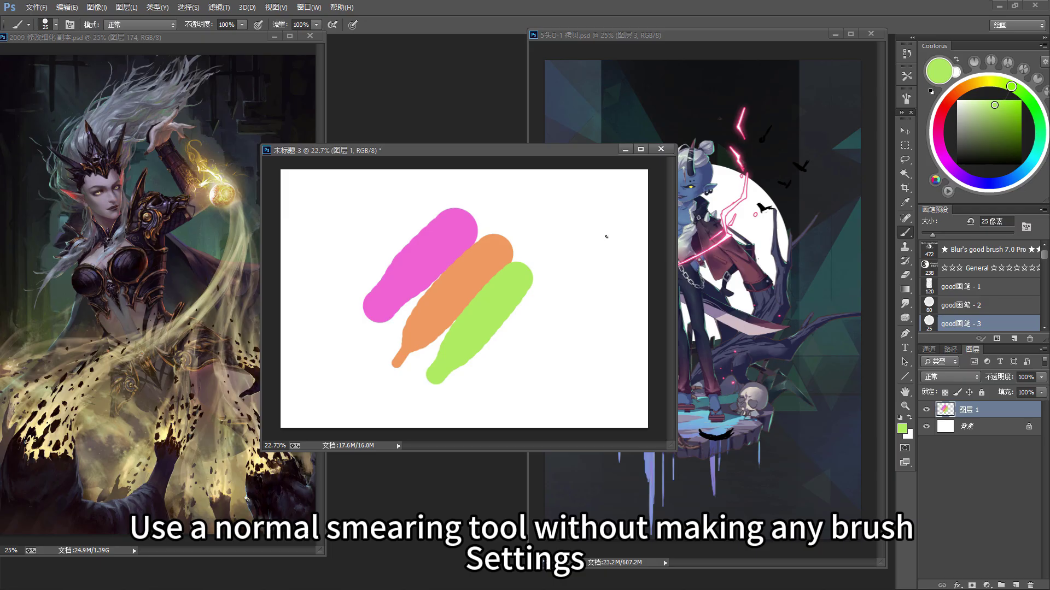
click(906, 304)
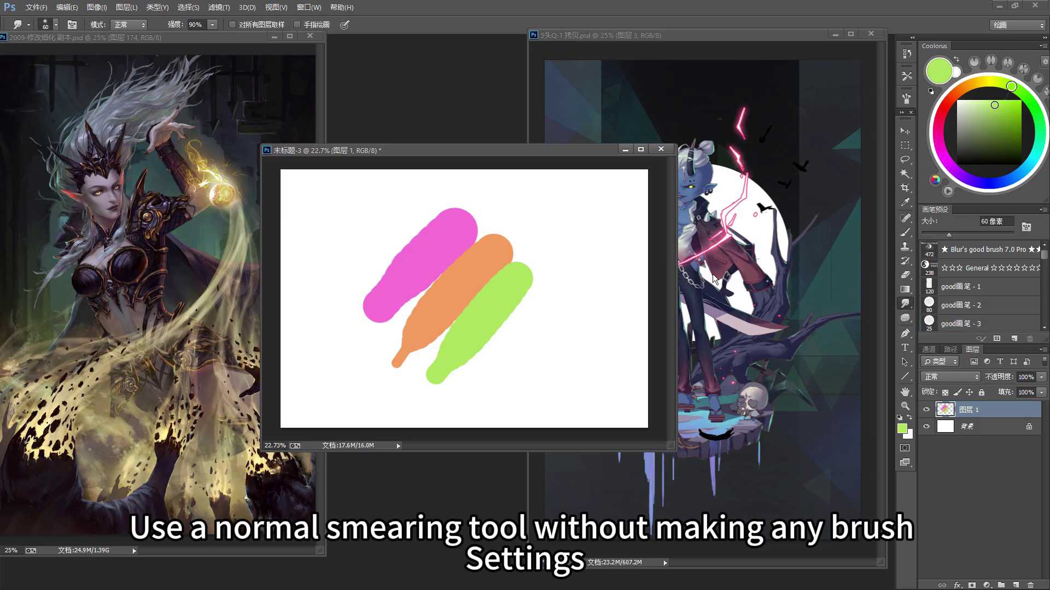
key(bracketright)
key(bracketright)
key(bracketright)
key(bracketright)
key(bracketright)
right_click(905, 306)
drag(412, 247, 391, 230)
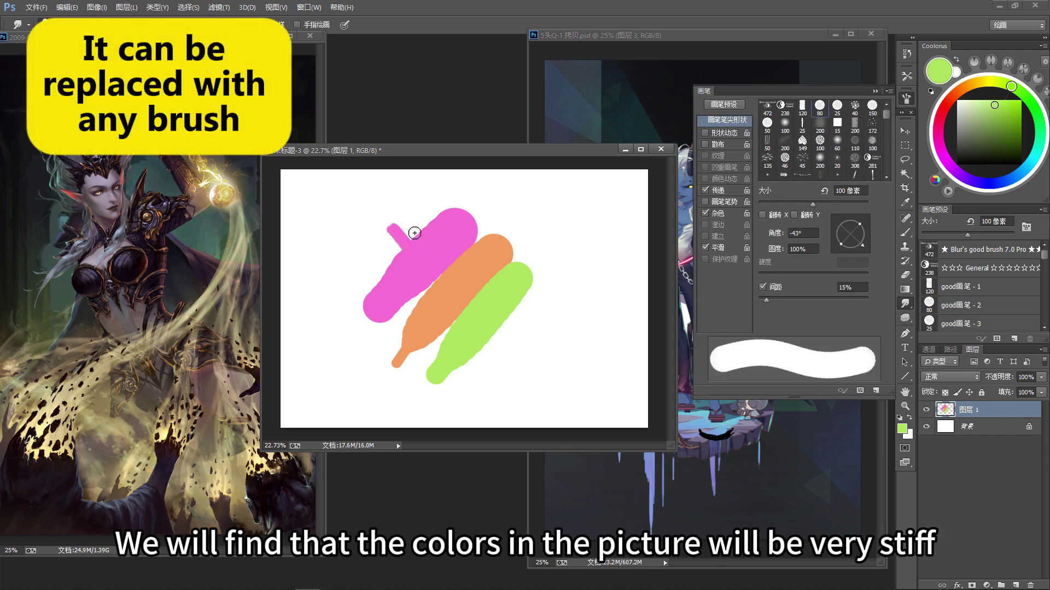
key(ctrl+z)
click(791, 128)
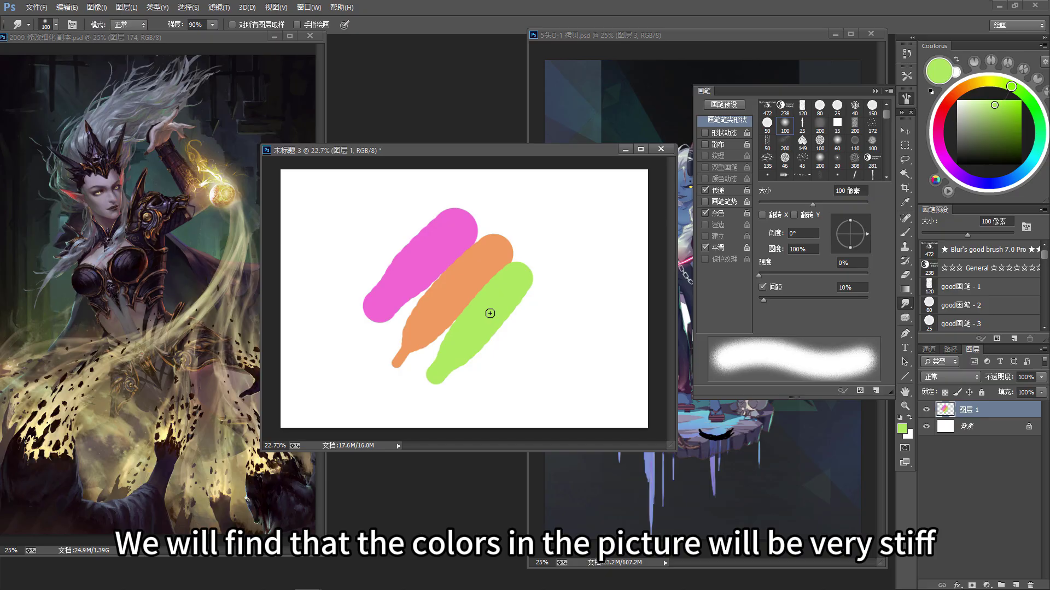
Smear orange into the pink and green strokes and green into the orange, then show the smudge presets.
drag(471, 295, 484, 314)
drag(464, 271, 432, 224)
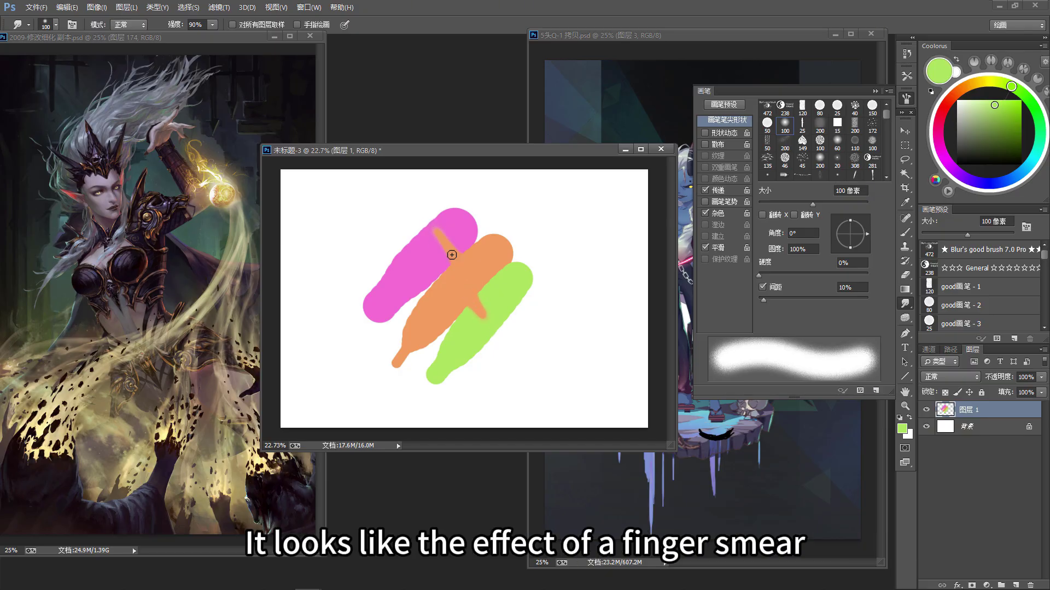
mouse_move(449, 281)
mouse_down()
mouse_move(427, 275)
mouse_move(420, 300)
mouse_up()
drag(449, 339, 415, 300)
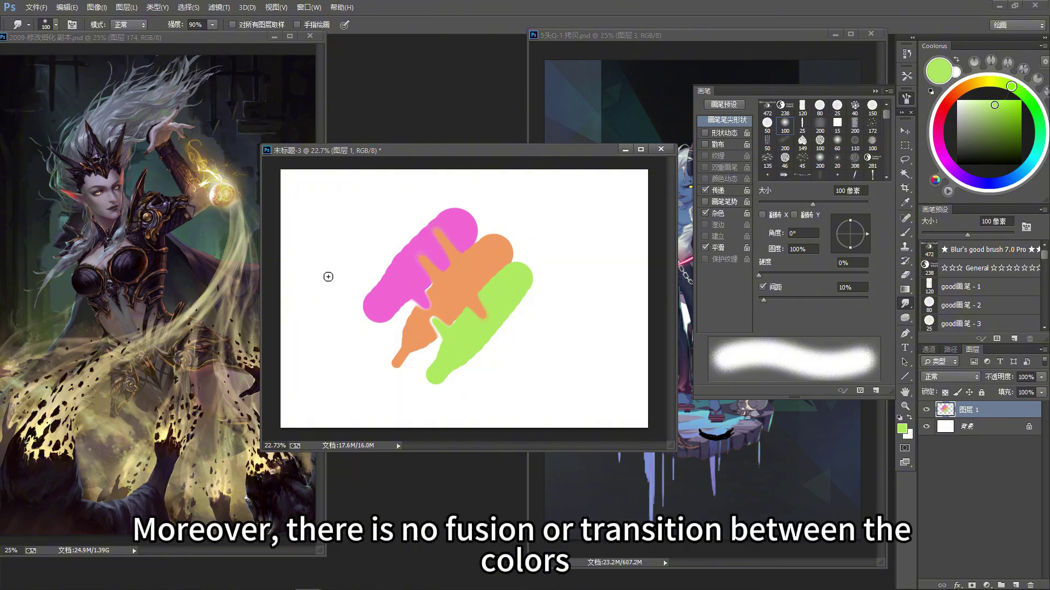
scroll(383, 301, up, 6)
mouse_move(497, 372)
mouse_down()
mouse_move(511, 375)
mouse_move(517, 416)
mouse_up()
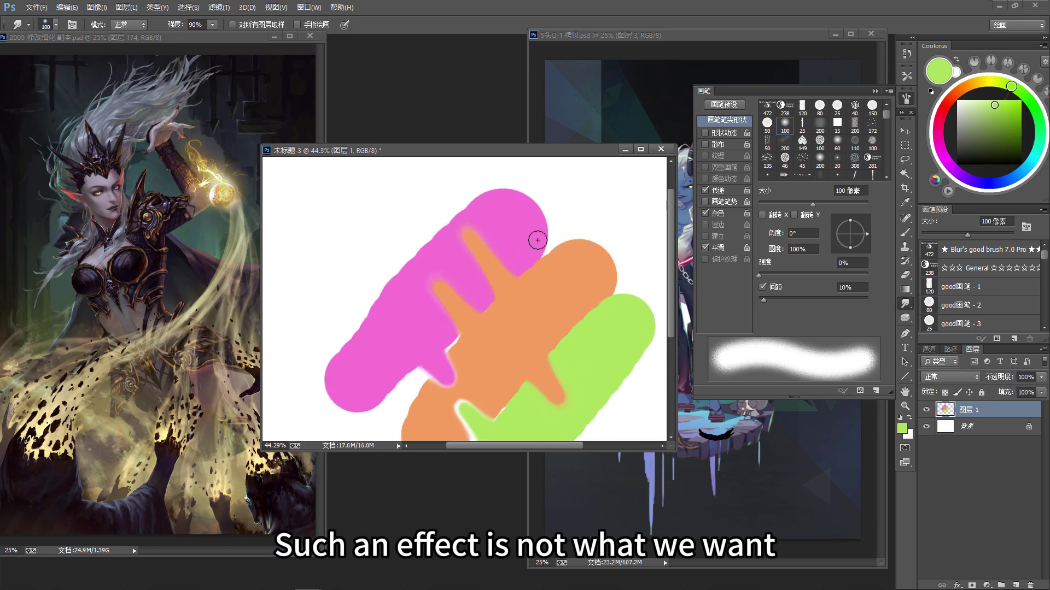
scroll(533, 249, down, 2)
drag(516, 301, 491, 267)
key(ctrl+z)
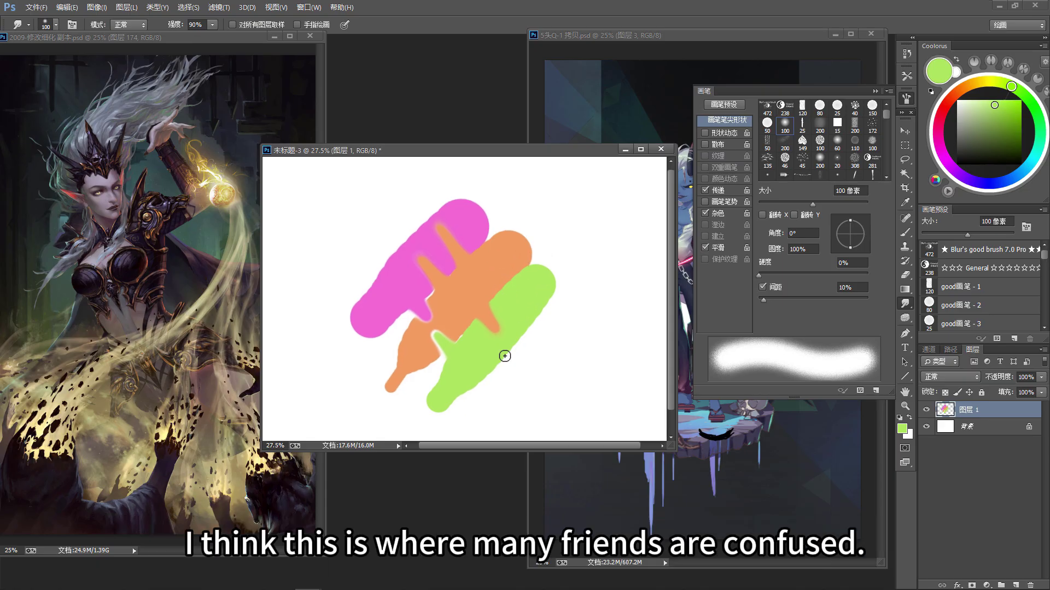
drag(506, 333, 505, 333)
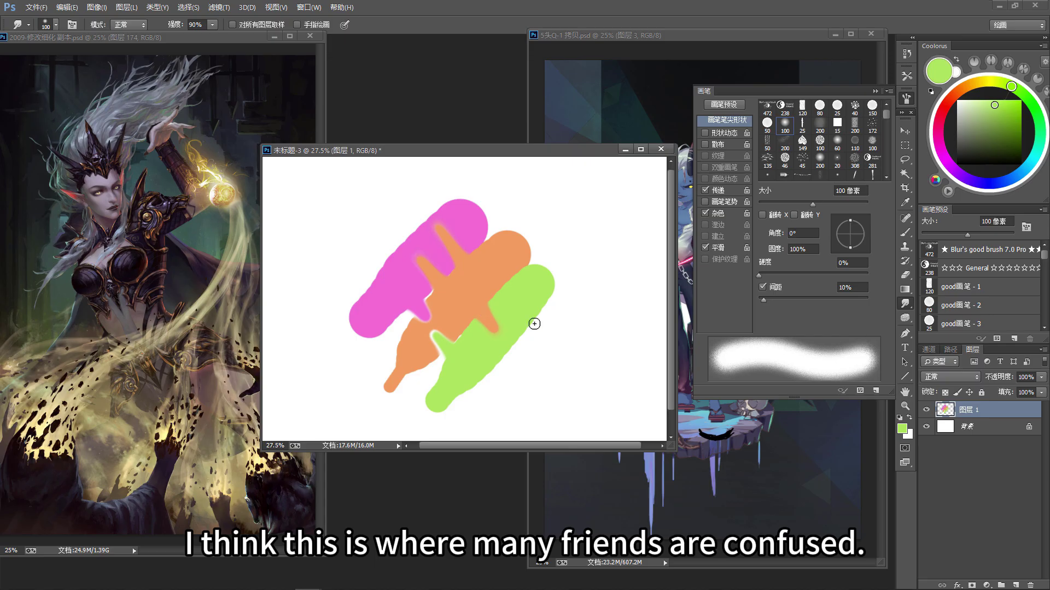
click(906, 76)
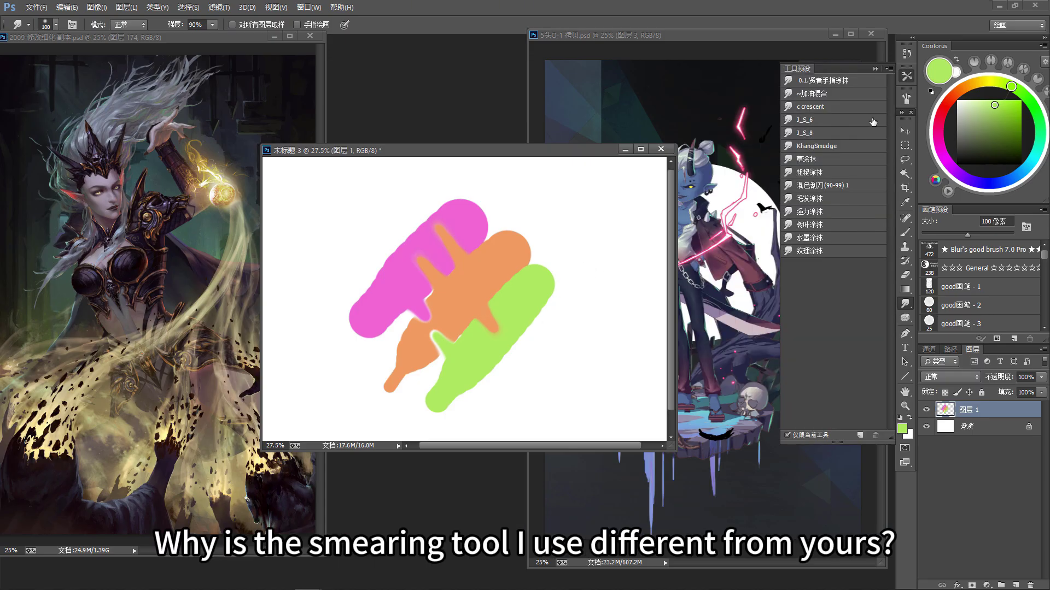
Apply the ~加油混合 preset at 90 px and smoothly blend the orange–green boundary.
click(856, 95)
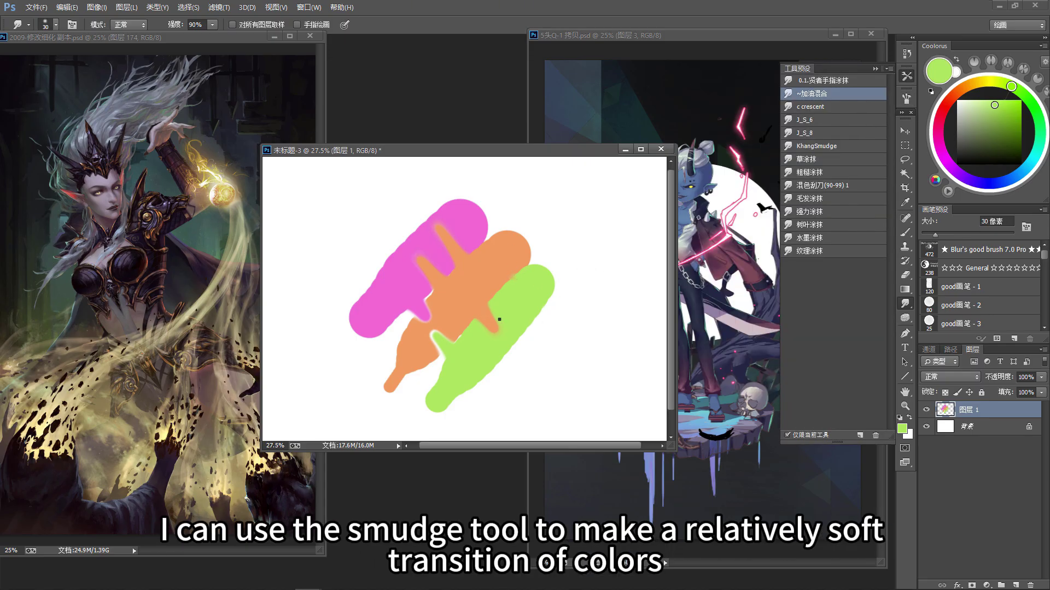
key(bracketright)
key(bracketright)
key(bracketright)
key(bracketright)
key(bracketright)
key(bracketright)
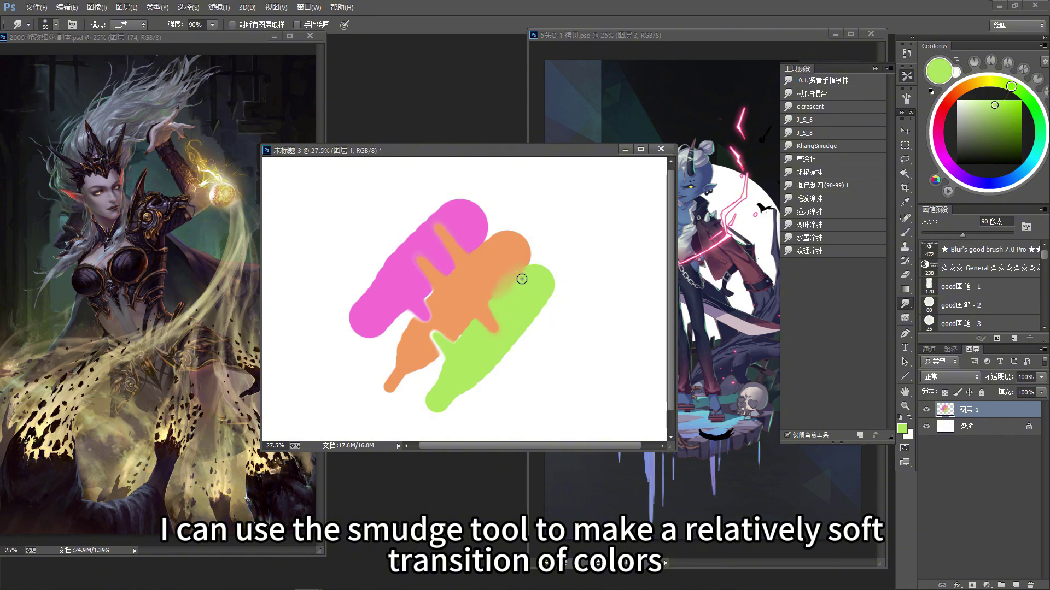
drag(497, 287, 491, 301)
drag(457, 357, 465, 327)
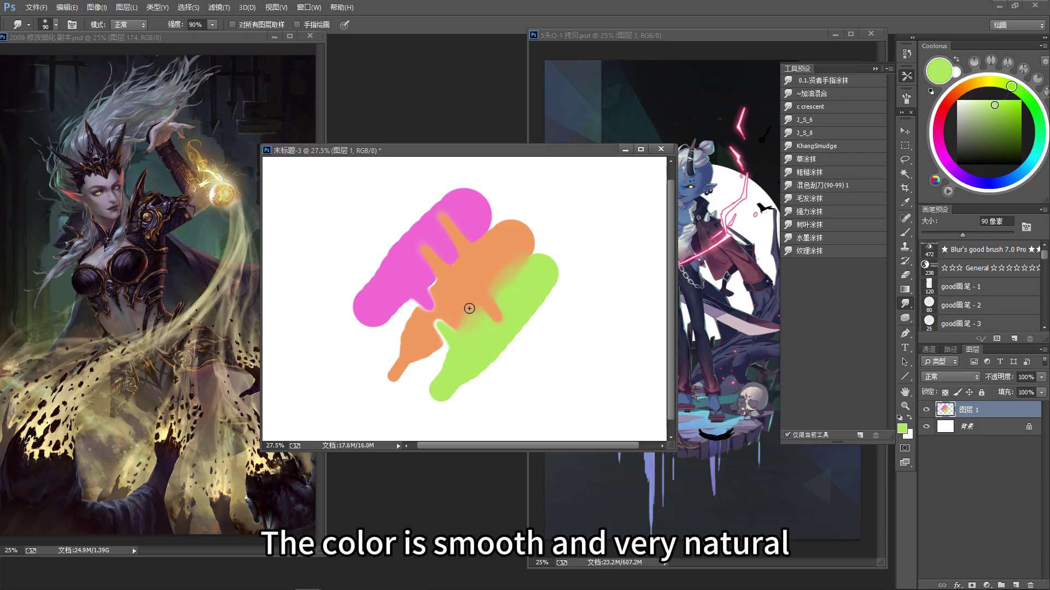
scroll(503, 361, left, 1)
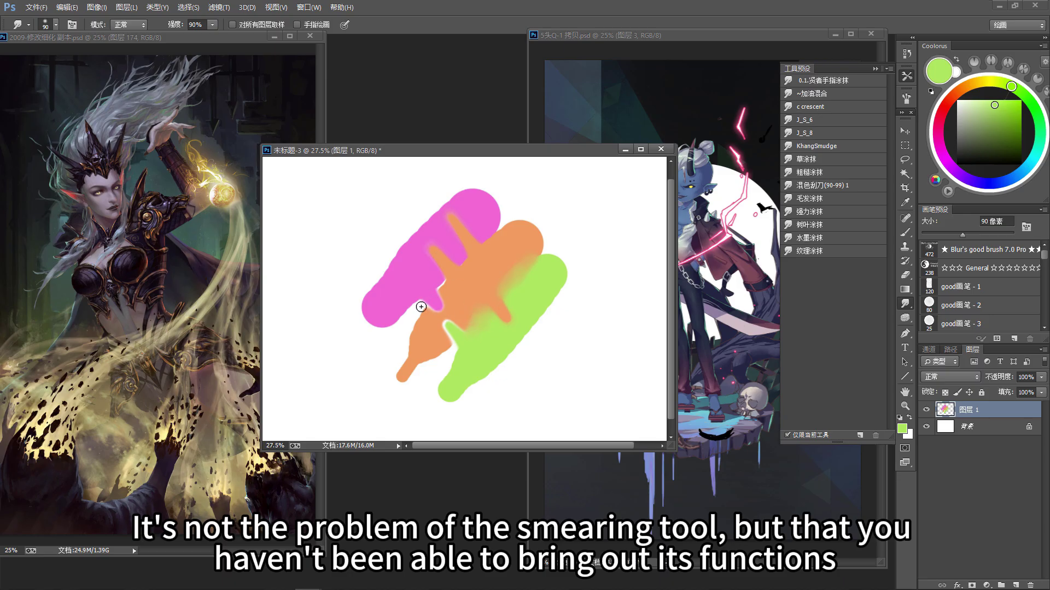
drag(444, 295, 456, 311)
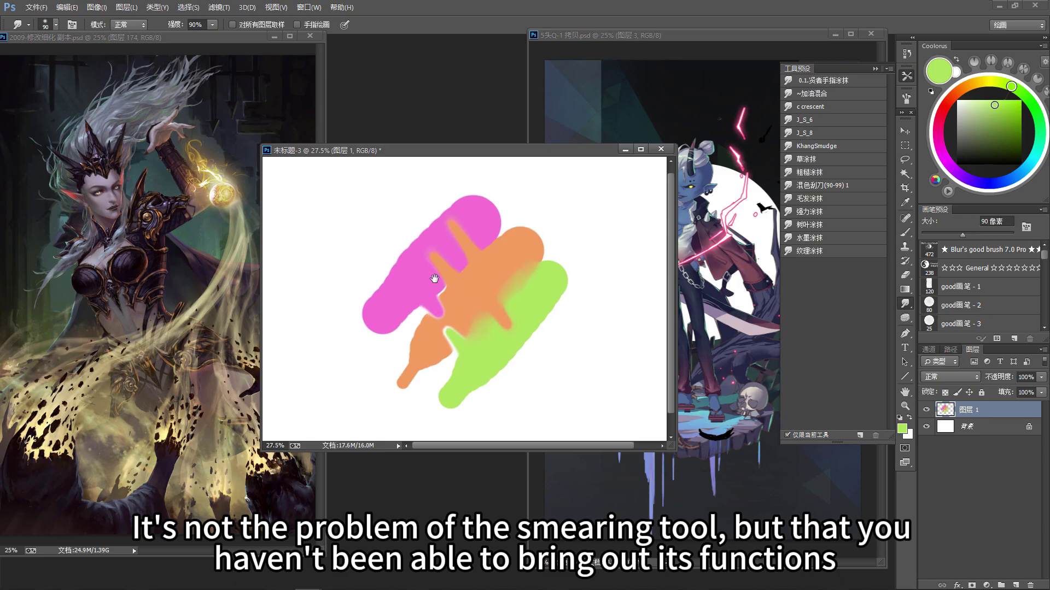
Return from the Brush to the Smudge tool, showing its 90 px tip at 94% spacing.
key(b)
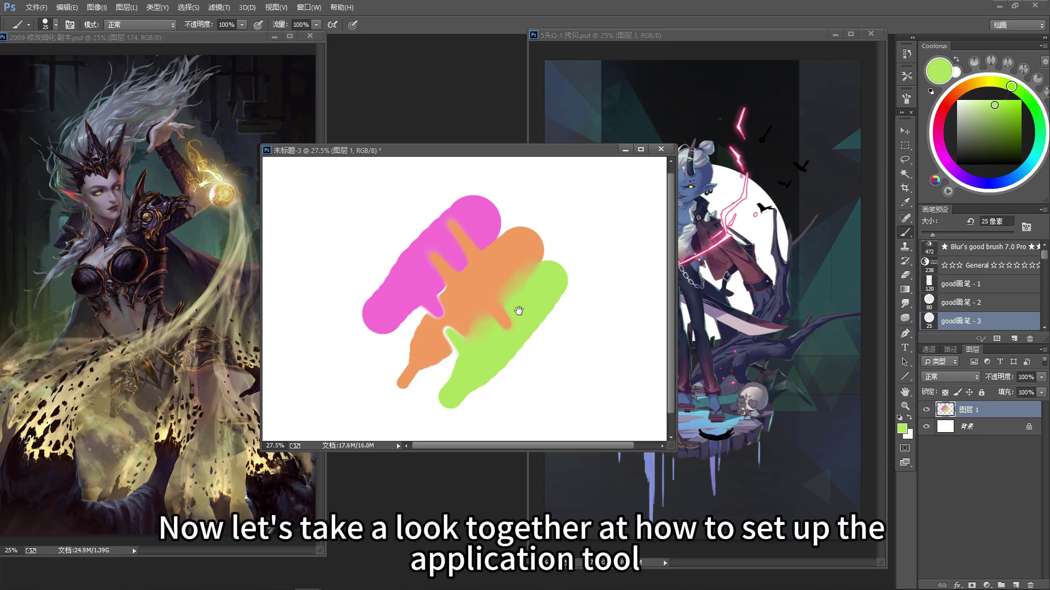
drag(529, 316, 526, 324)
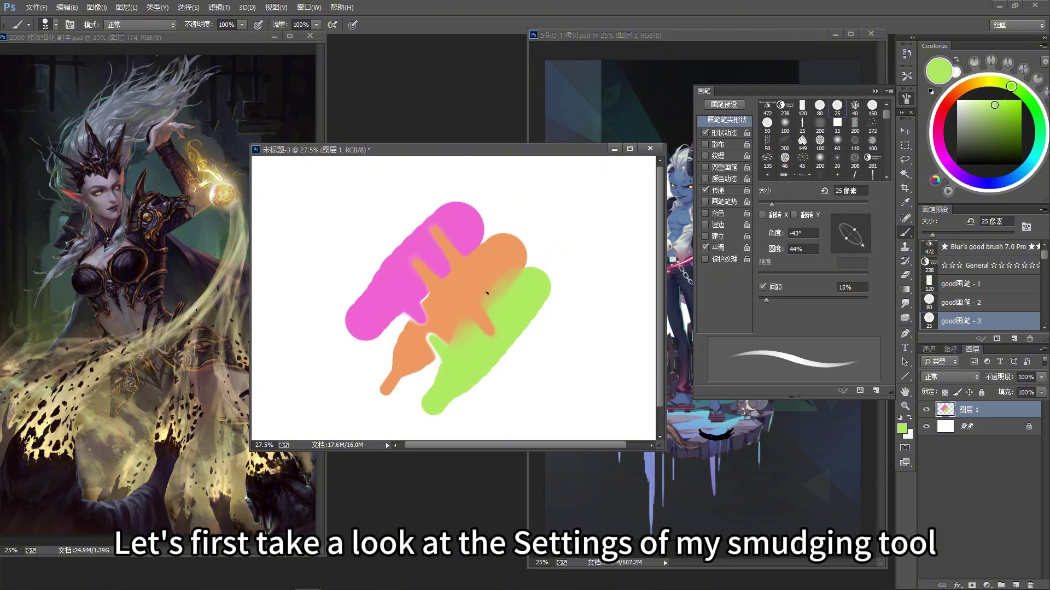
key(r)
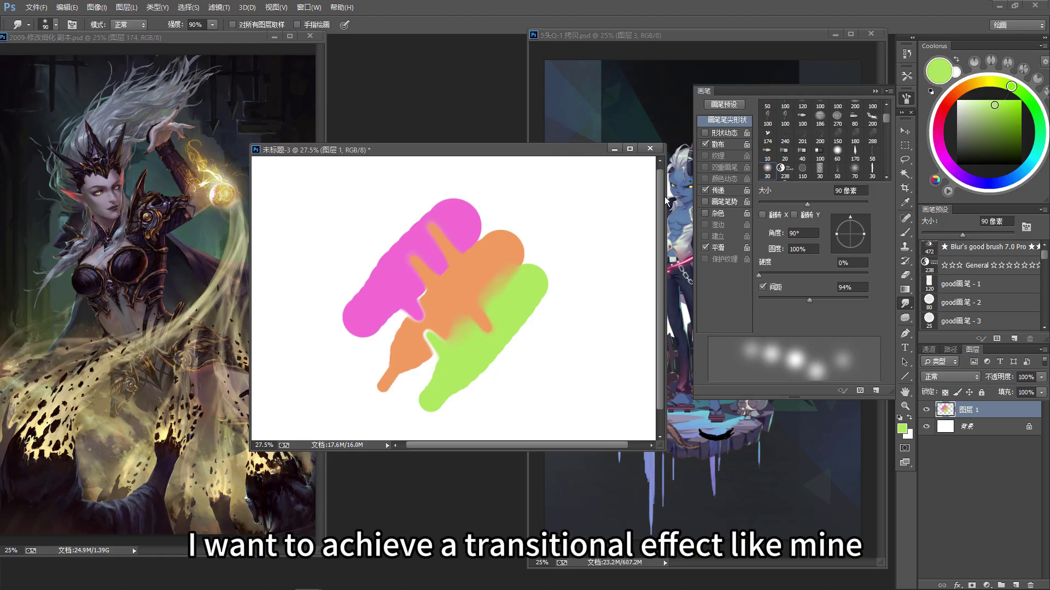
key(b)
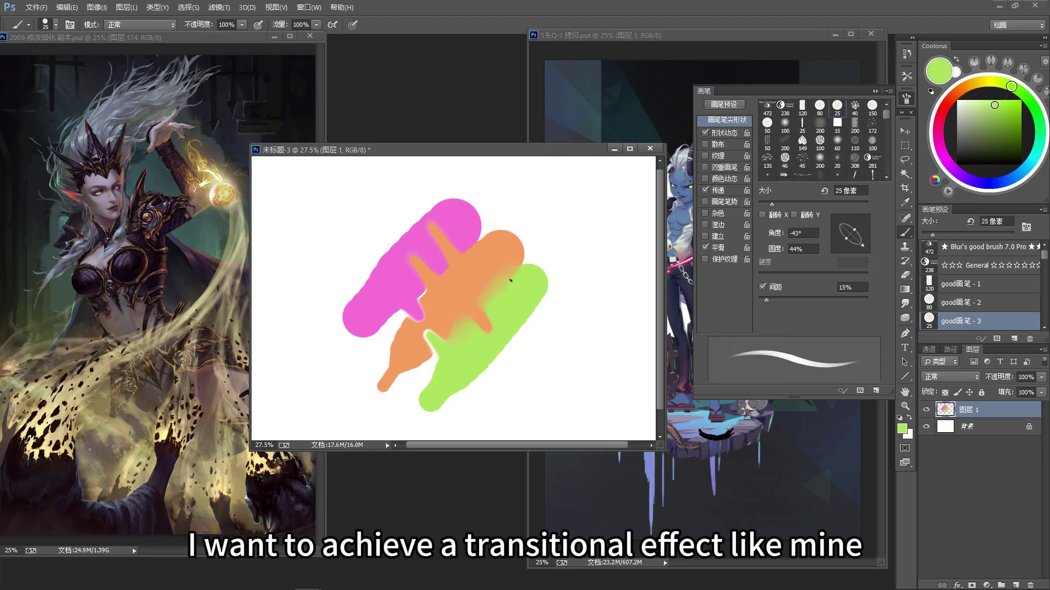
key(r)
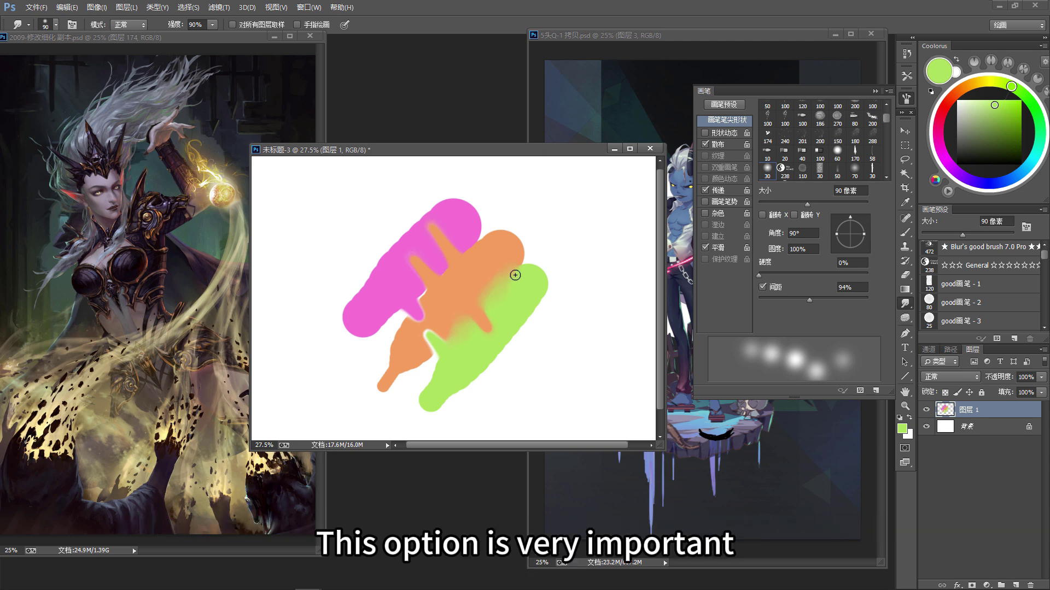
Choose the hard-edged good画笔 - 2 preset and enable Scatter on both axes at 55%.
click(731, 144)
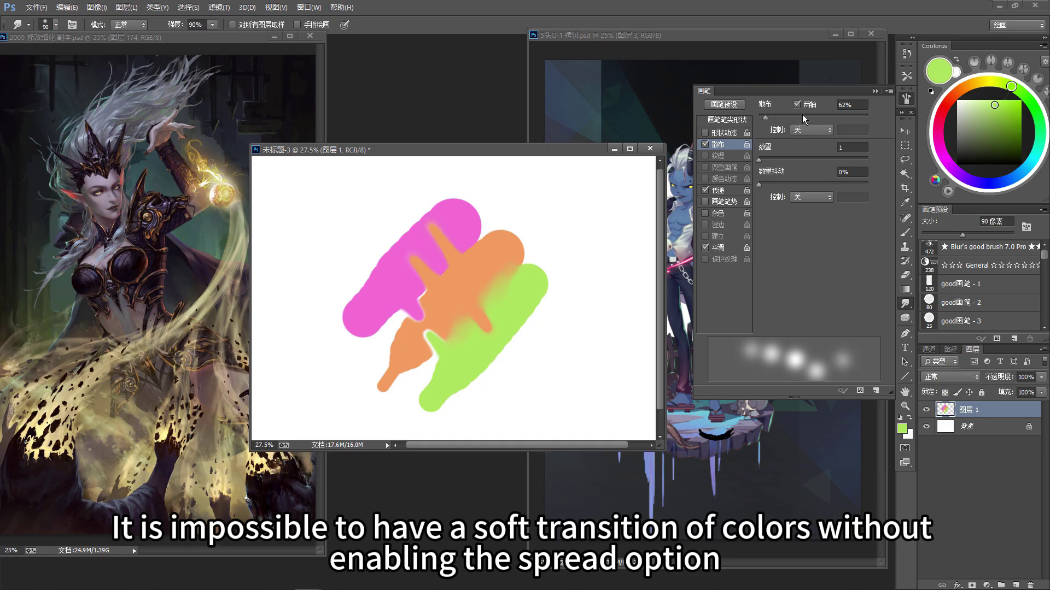
drag(585, 152, 582, 148)
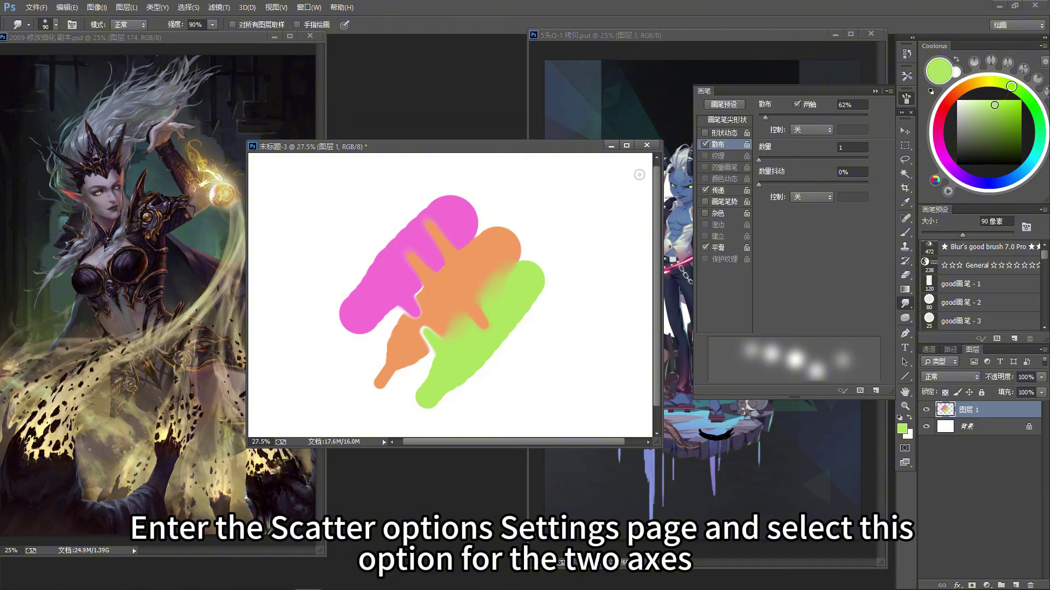
click(963, 284)
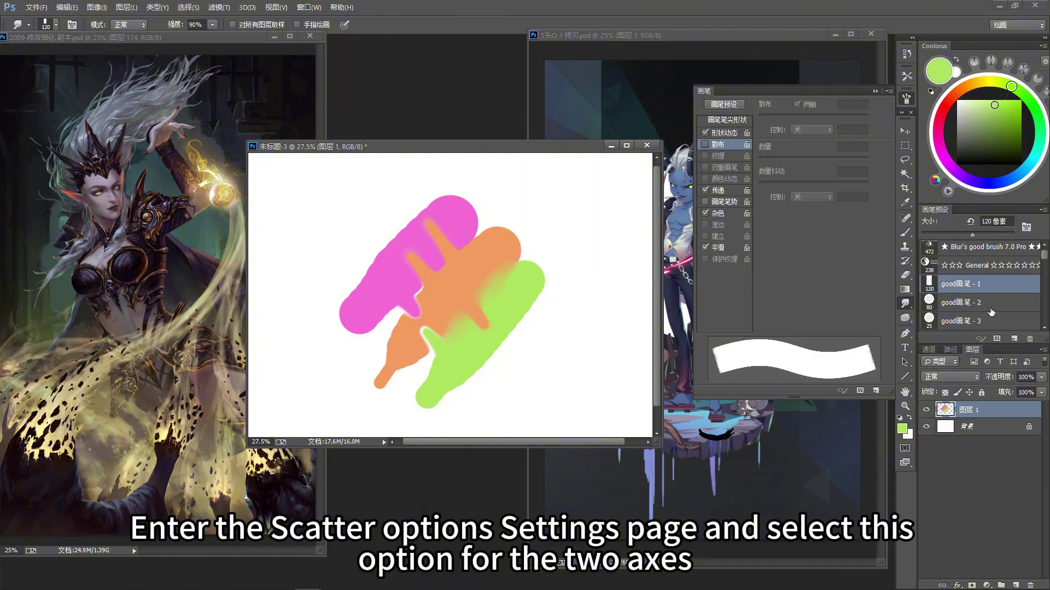
click(965, 308)
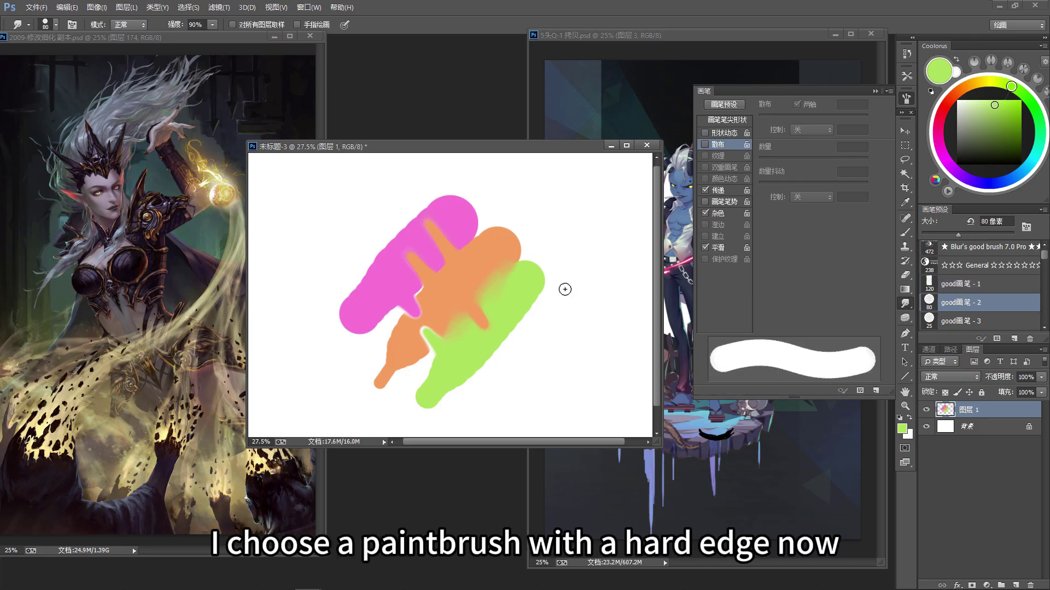
click(705, 144)
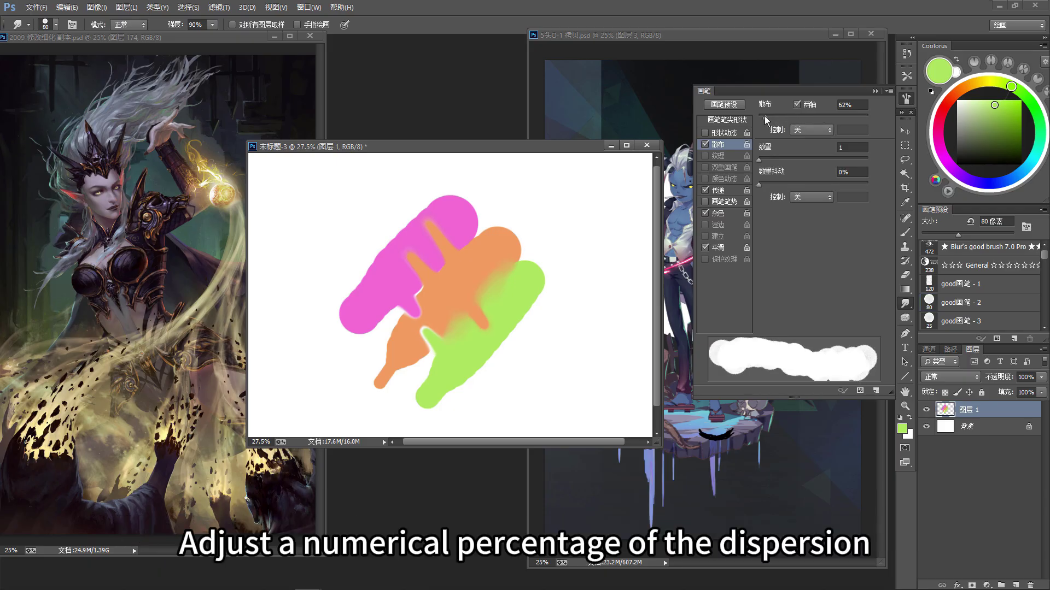
drag(765, 117, 765, 117)
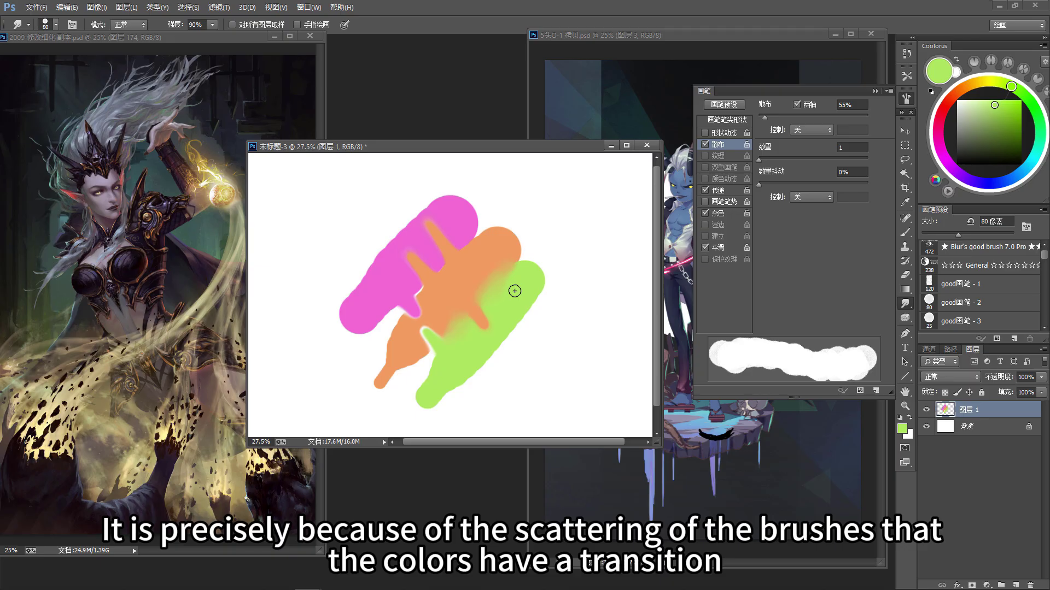
Turn off Noise, enable Transfer with strength jitter on pen pressure, and view Scatter settings.
click(705, 213)
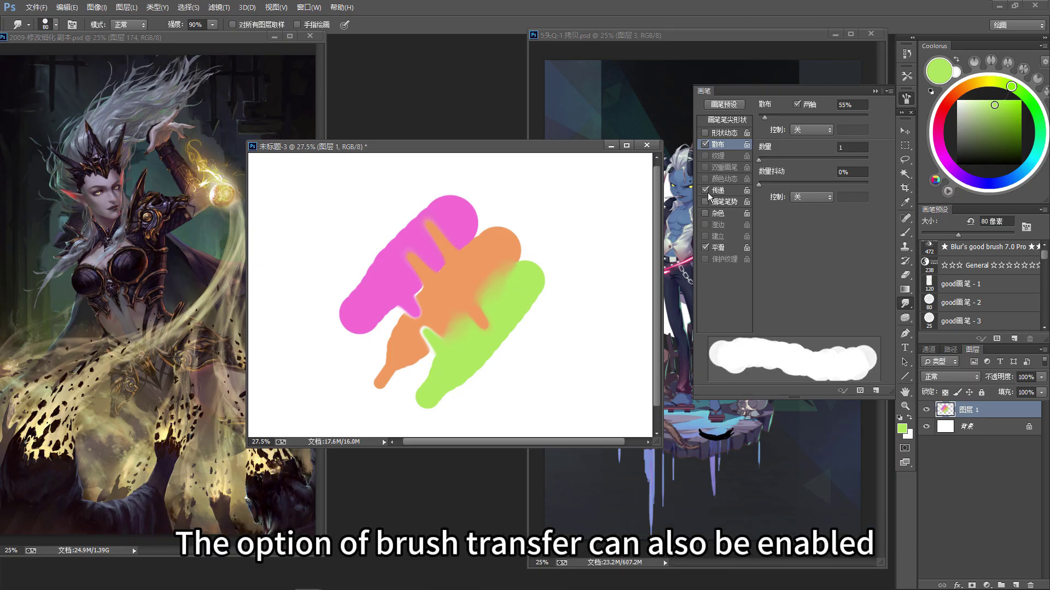
click(722, 191)
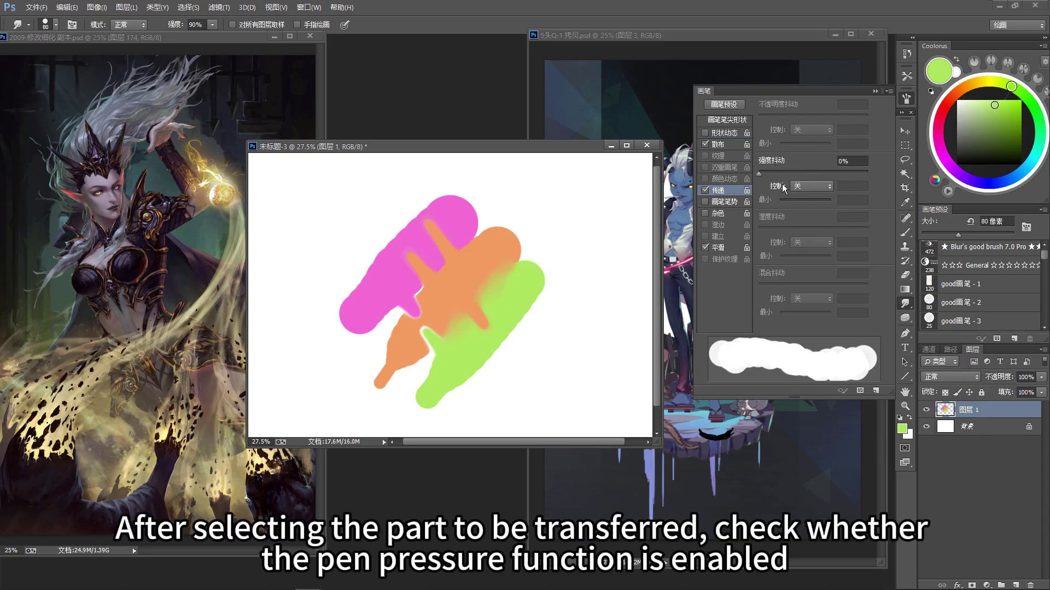
click(810, 187)
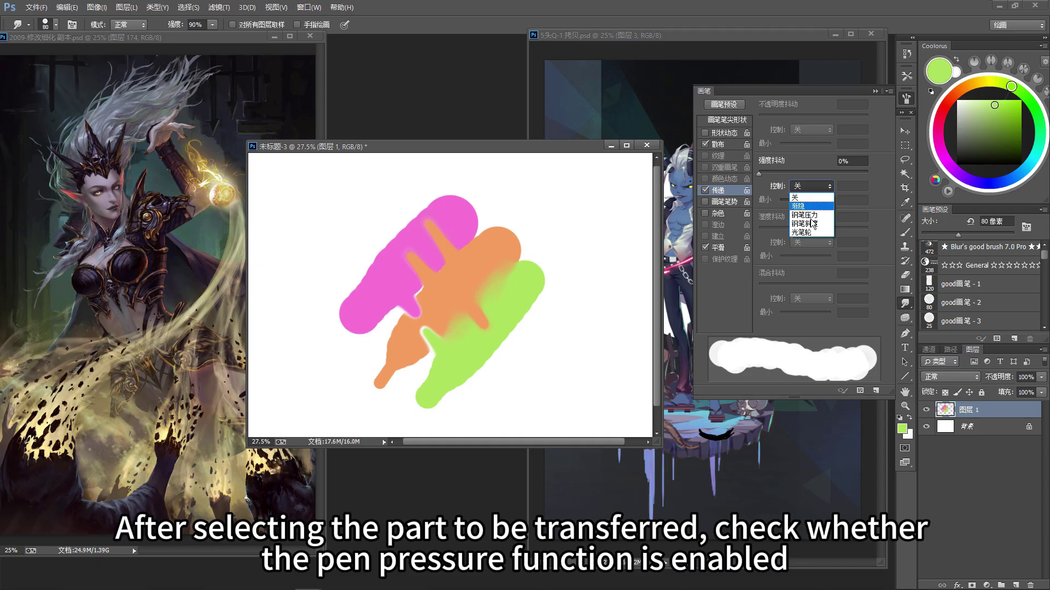
click(803, 215)
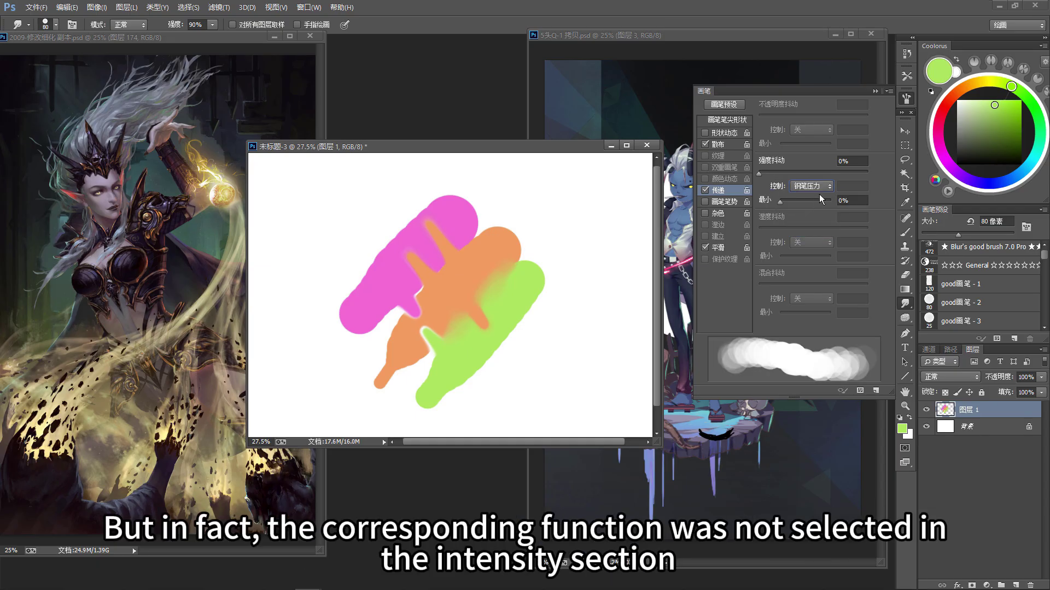
click(732, 147)
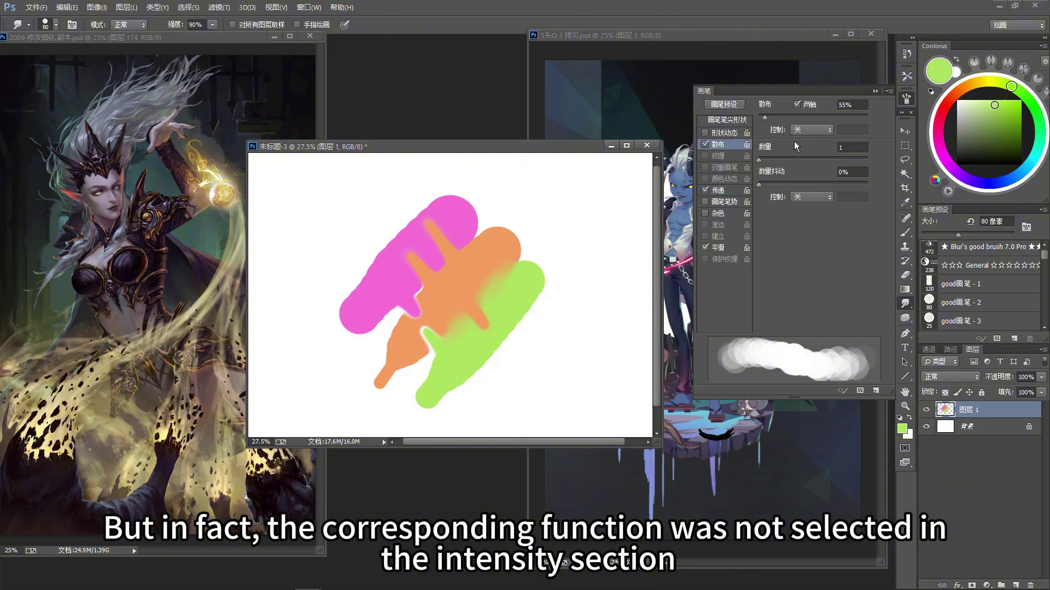
Blend the pink, orange and green test strokes along their boundaries.
mouse_move(422, 347)
mouse_down()
mouse_move(375, 378)
mouse_move(421, 328)
mouse_move(399, 361)
mouse_move(411, 368)
mouse_up()
mouse_move(407, 280)
mouse_down()
mouse_move(425, 295)
mouse_move(421, 261)
mouse_move(436, 291)
mouse_move(444, 279)
mouse_move(423, 228)
mouse_move(441, 261)
mouse_move(456, 227)
mouse_move(455, 248)
mouse_up()
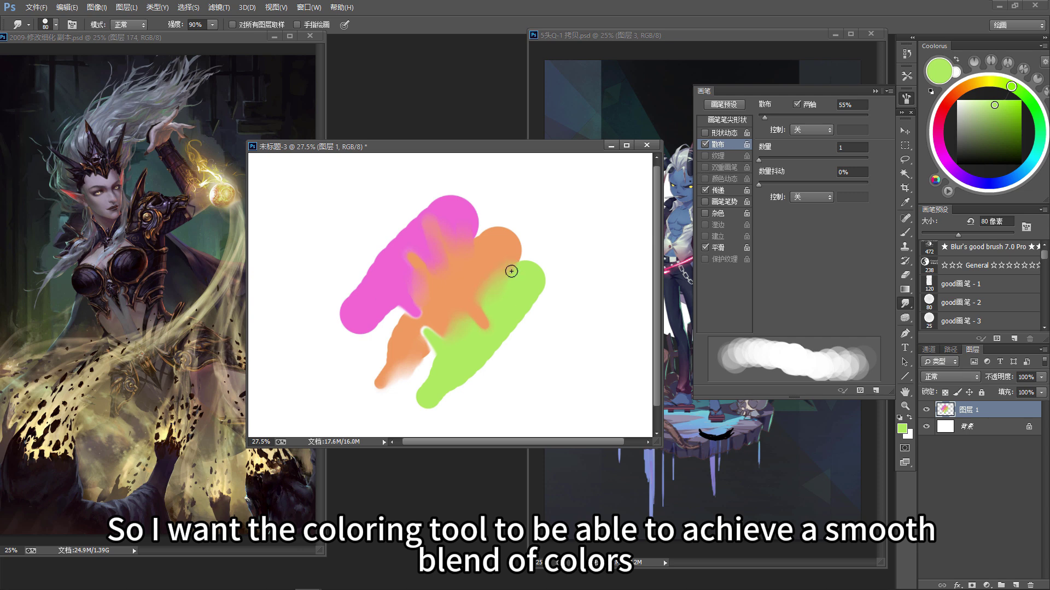
mouse_move(485, 322)
mouse_down()
mouse_move(492, 344)
mouse_move(482, 284)
mouse_move(421, 307)
mouse_move(420, 291)
mouse_move(429, 307)
mouse_up()
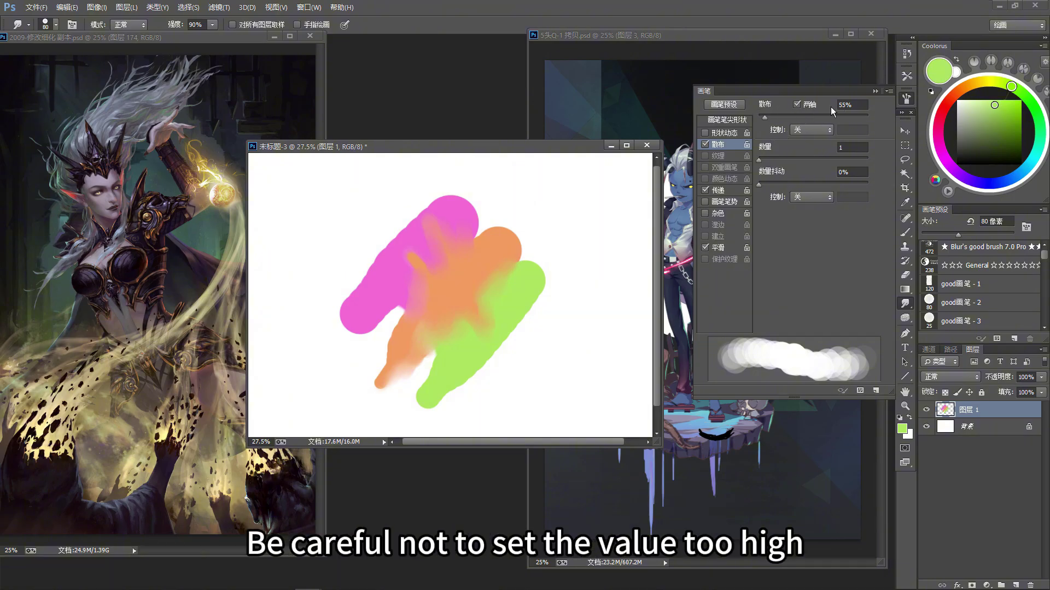
Try several Scattering values on the smudge brush, settling at 40%.
drag(769, 117, 800, 117)
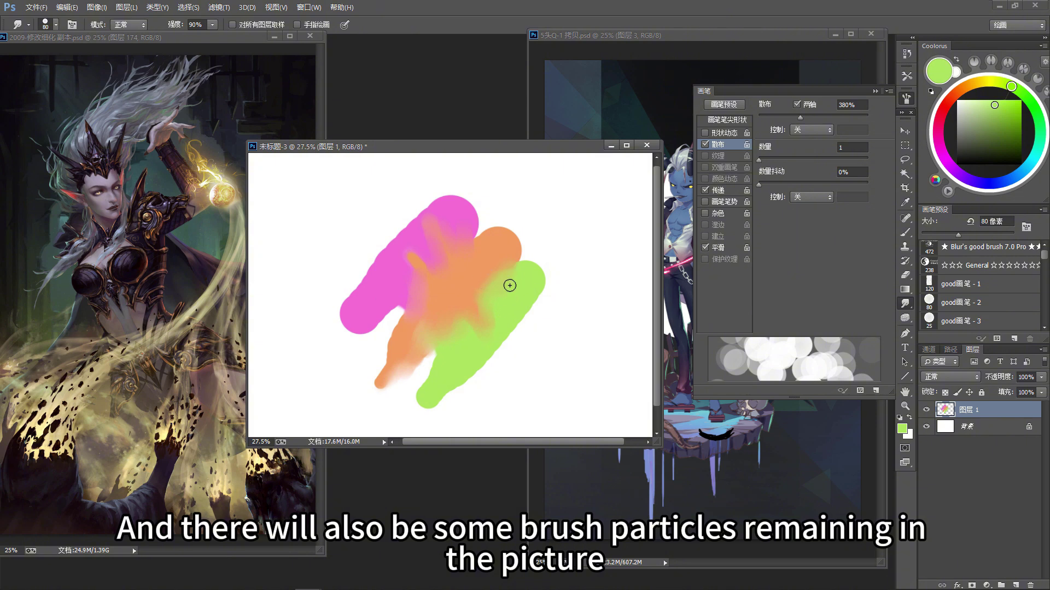
drag(799, 117, 766, 120)
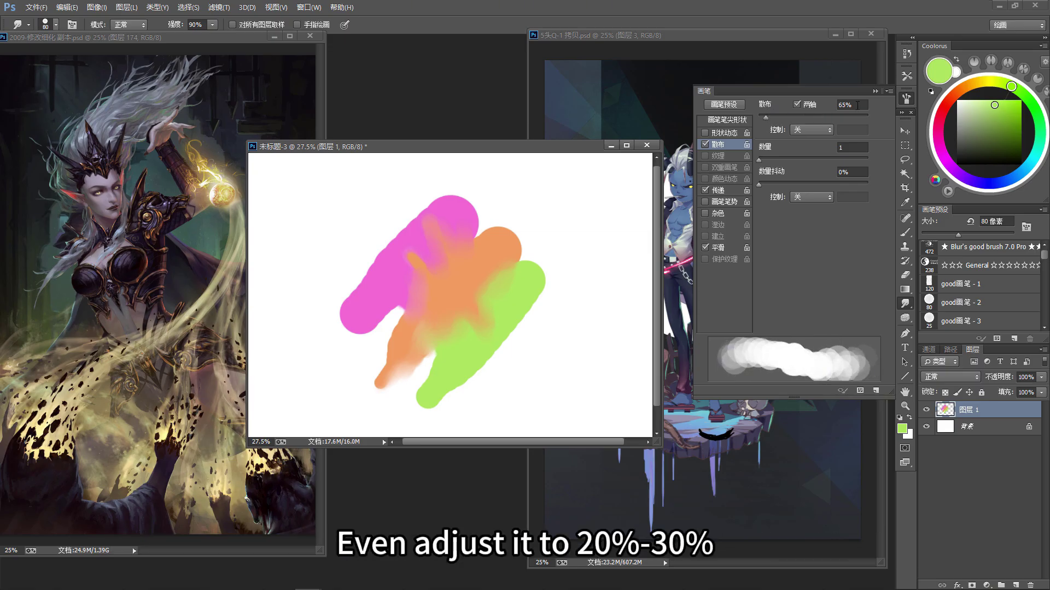
drag(766, 117, 764, 120)
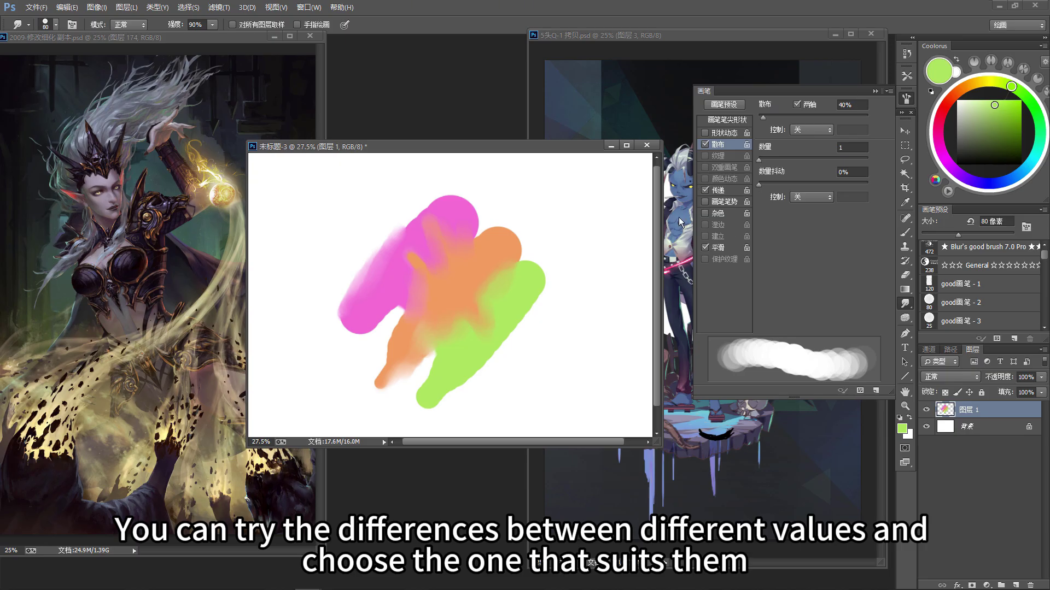
Pick the grainy good画笔-4 brush preset and resize the smudge brush.
click(875, 91)
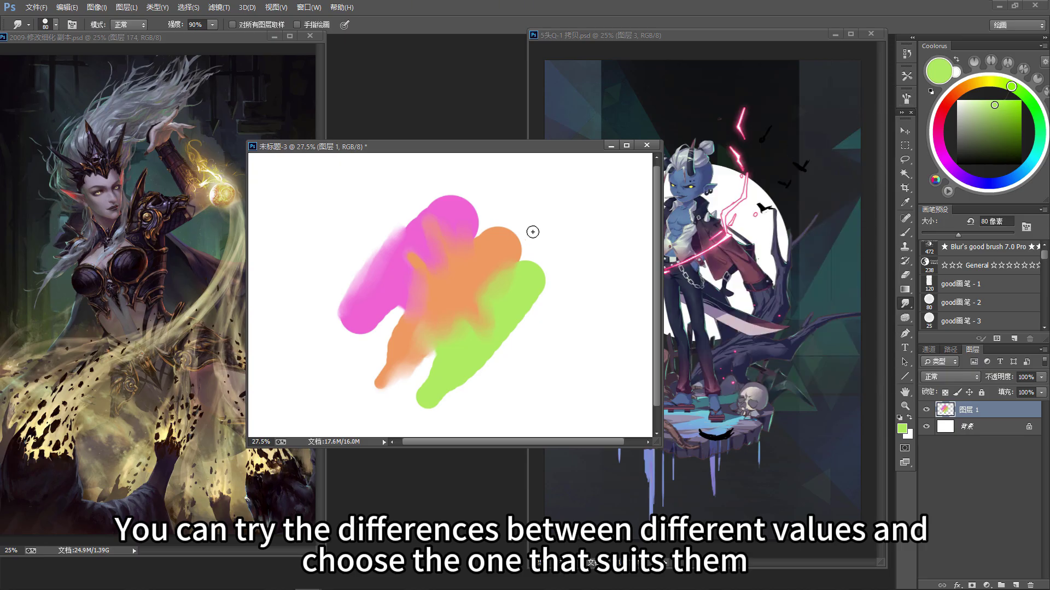
drag(575, 146, 582, 141)
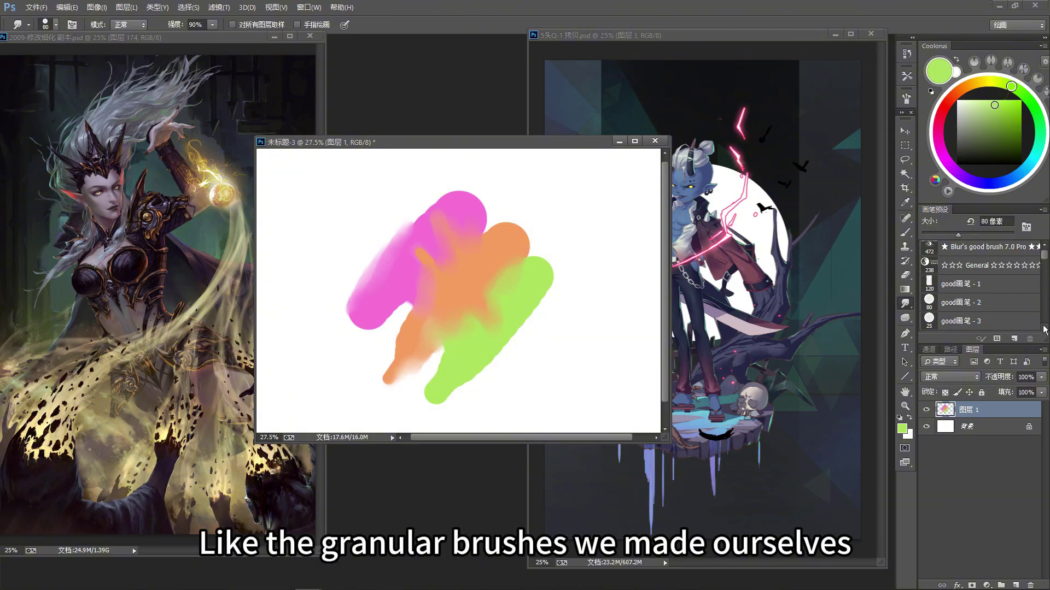
scroll(1044, 327, down, 2)
click(993, 301)
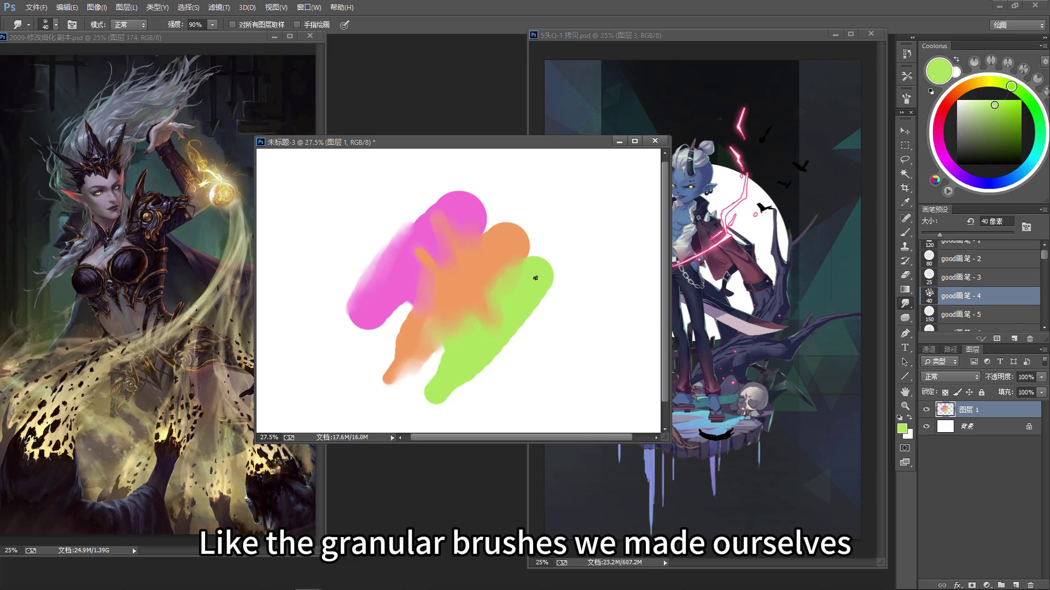
key(bracketright)
key(bracketright)
key(bracketright)
key(bracketright)
key(bracketright)
key(bracketright)
key(bracketright)
key(bracketright)
key(bracketright)
key(bracketright)
key(bracketright)
key(bracketright)
key(bracketright)
key(bracketright)
key(bracketleft)
key(bracketleft)
key(bracketleft)
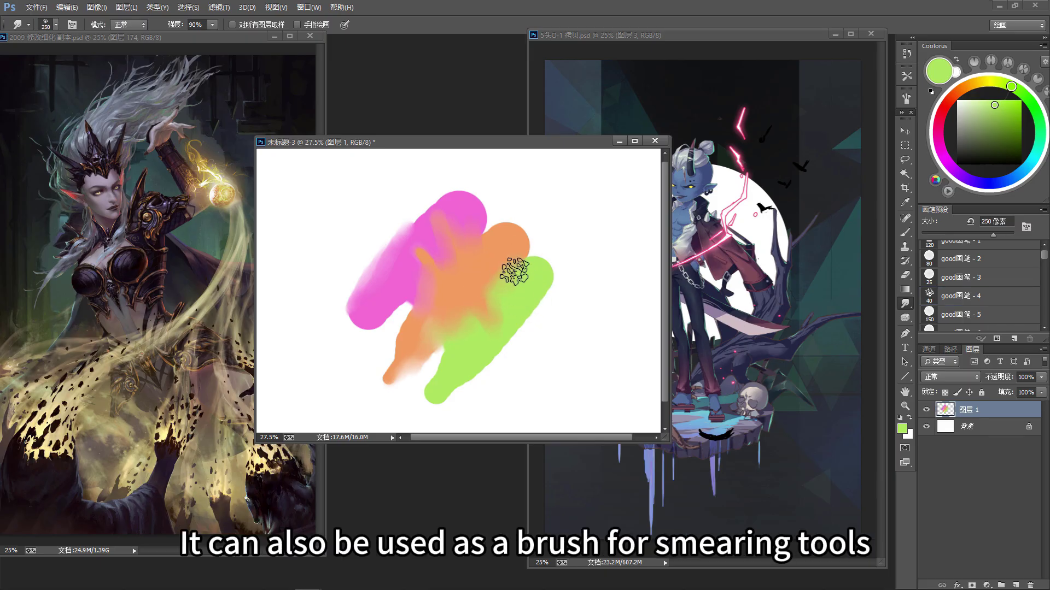
drag(525, 143, 522, 137)
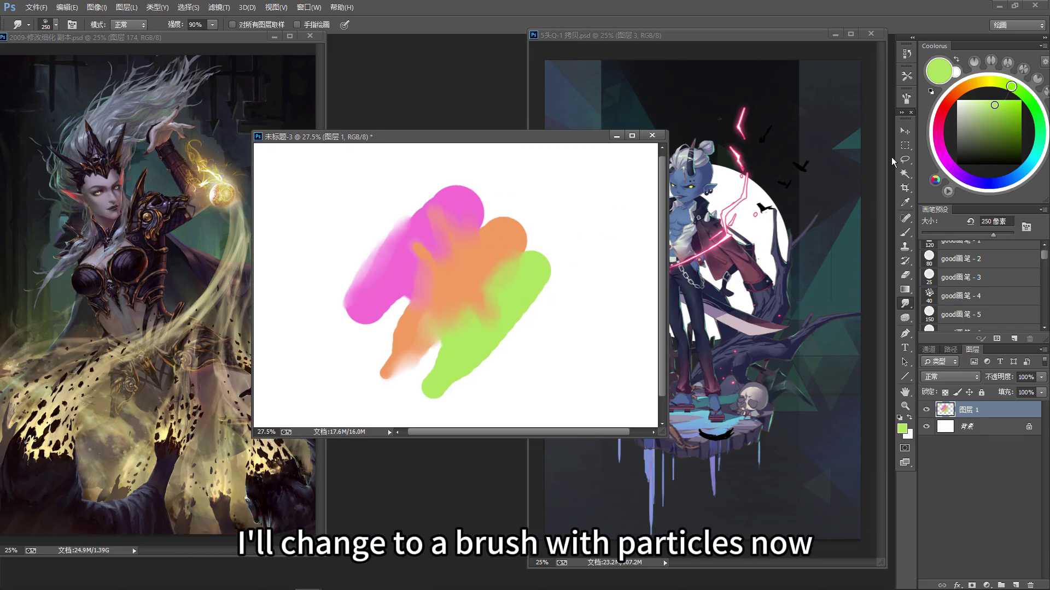
Enable Scattering, disable Transfer, and smudge the strokes with the brush at 150 px.
key(F5)
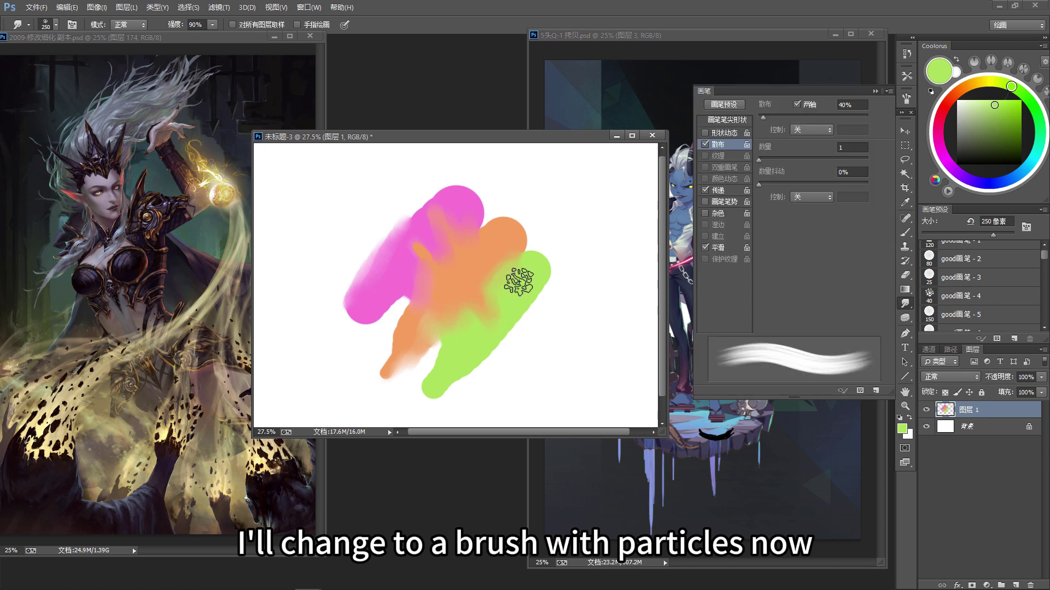
click(711, 146)
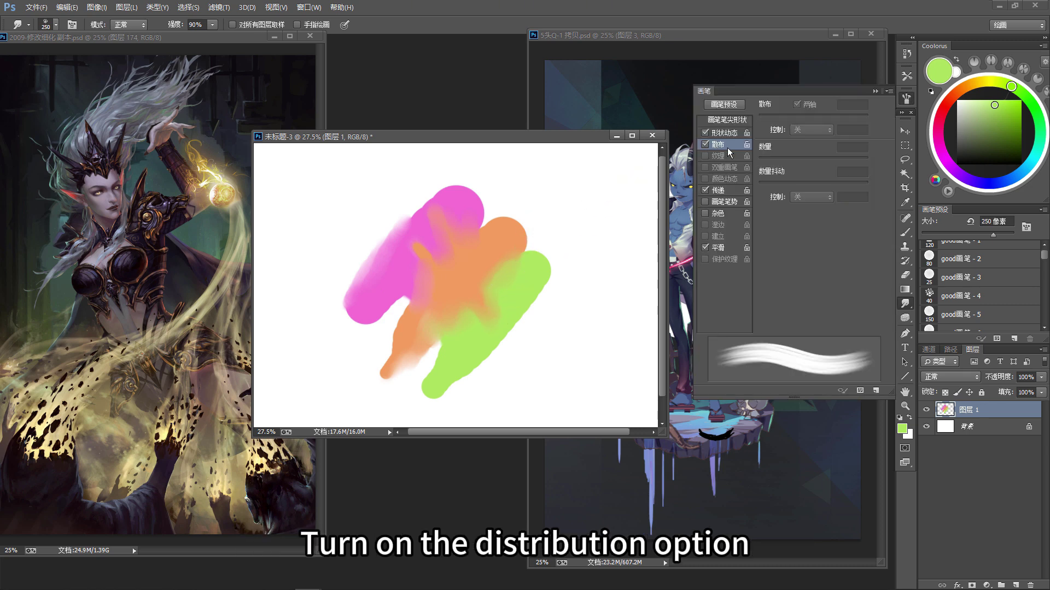
click(707, 191)
key(b)
key(r)
drag(373, 317, 359, 345)
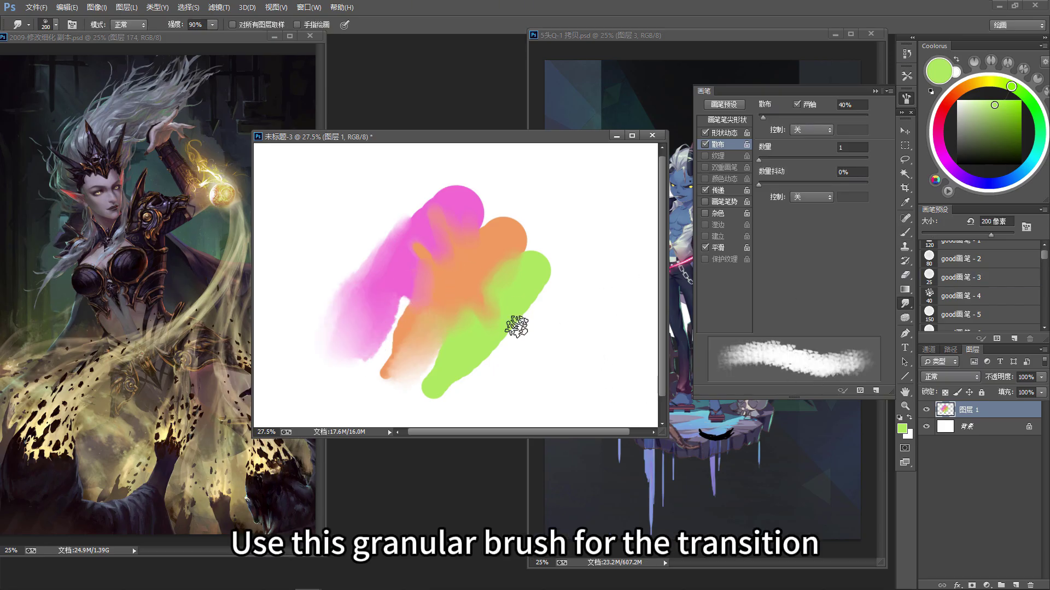
key(bracketleft)
key(bracketleft)
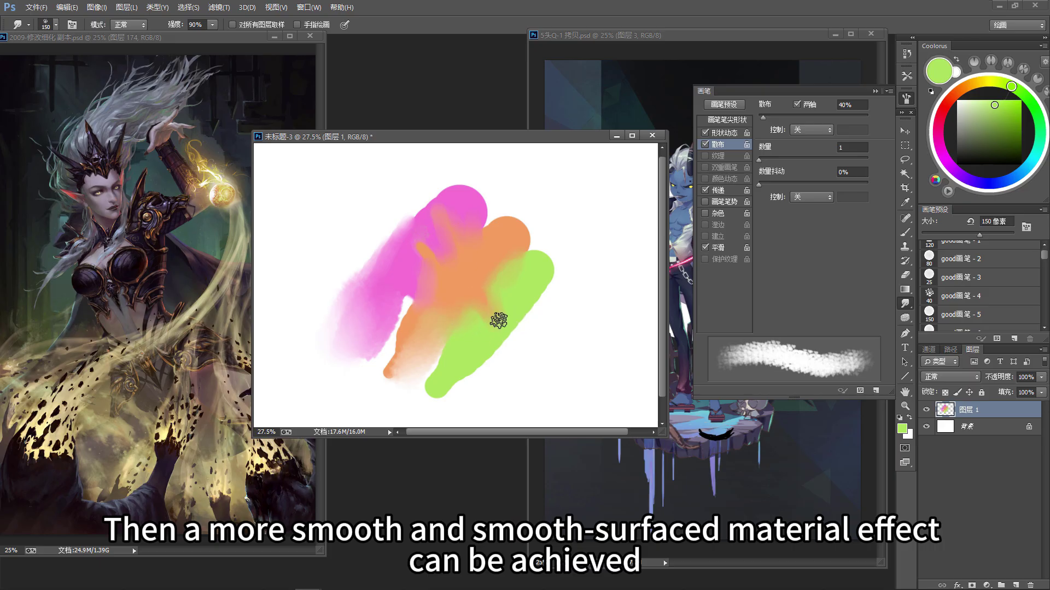
click(876, 91)
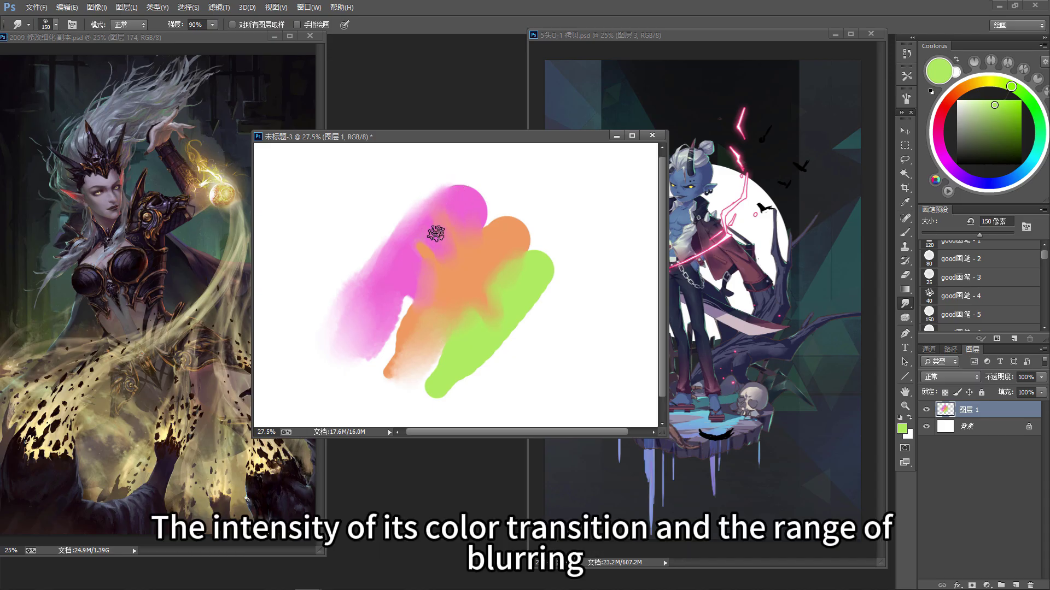
Set smudge strength to 34% and smudge the pink stroke's top edge.
click(212, 25)
drag(213, 37, 181, 38)
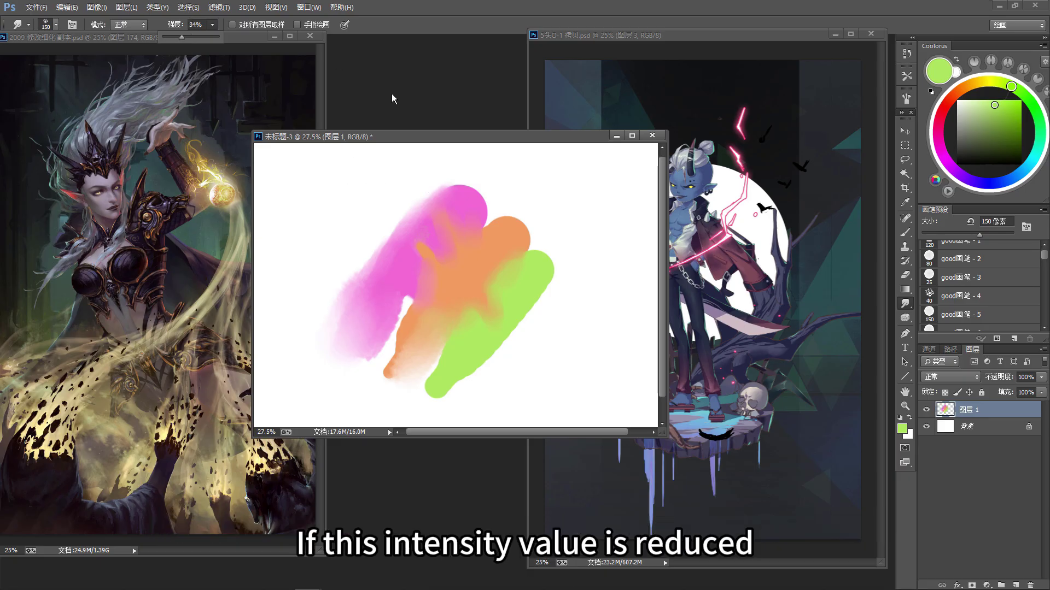
click(459, 183)
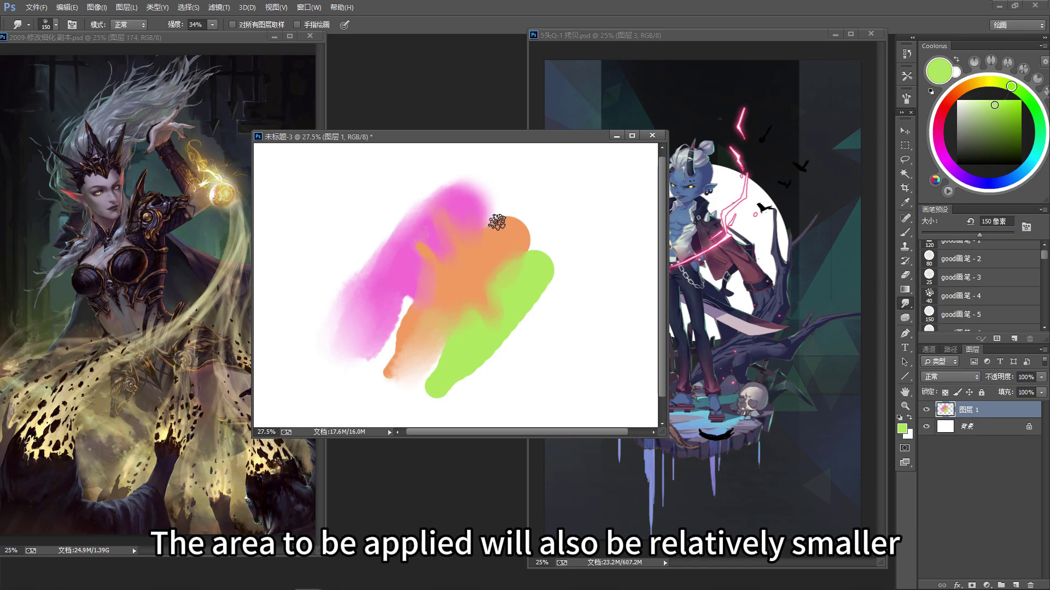
Raise strength to 89% and soften the green stroke's right edges into the orange.
click(213, 25)
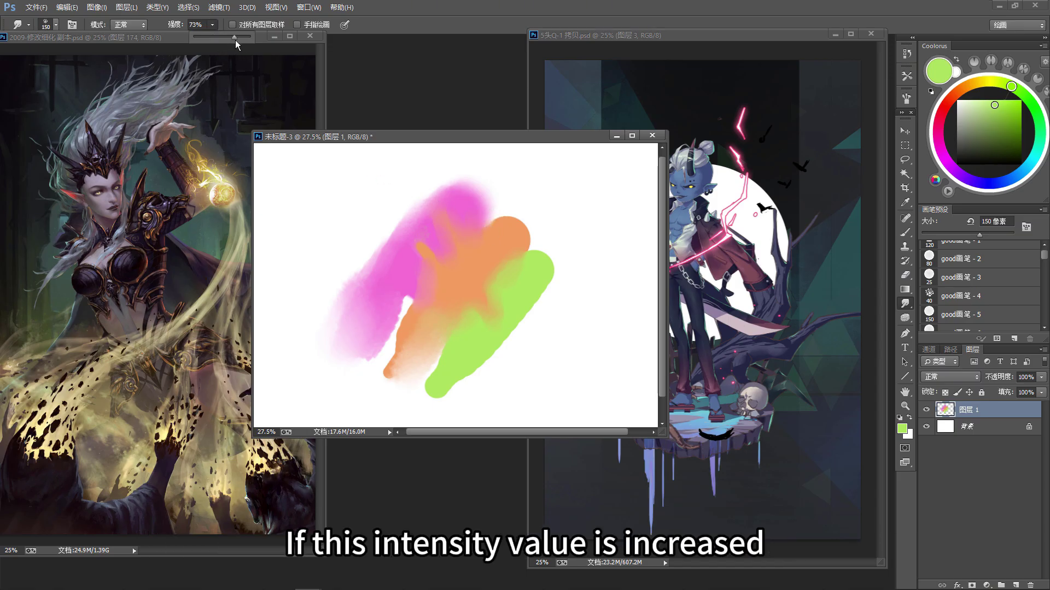
drag(238, 40, 245, 39)
mouse_move(500, 216)
mouse_down()
mouse_move(527, 227)
mouse_move(533, 255)
mouse_up()
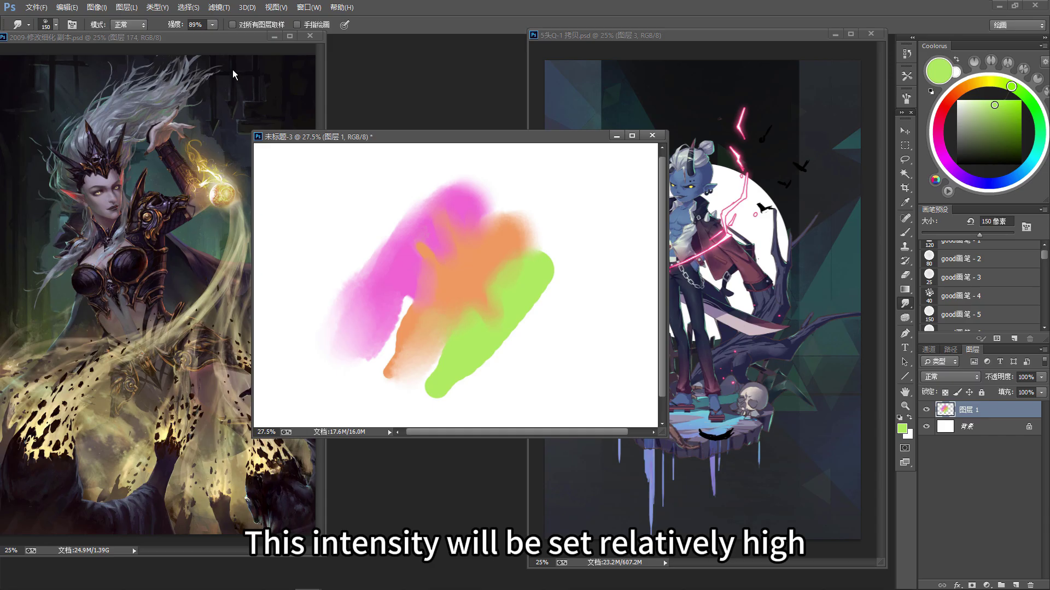
drag(543, 285, 521, 319)
drag(561, 266, 546, 280)
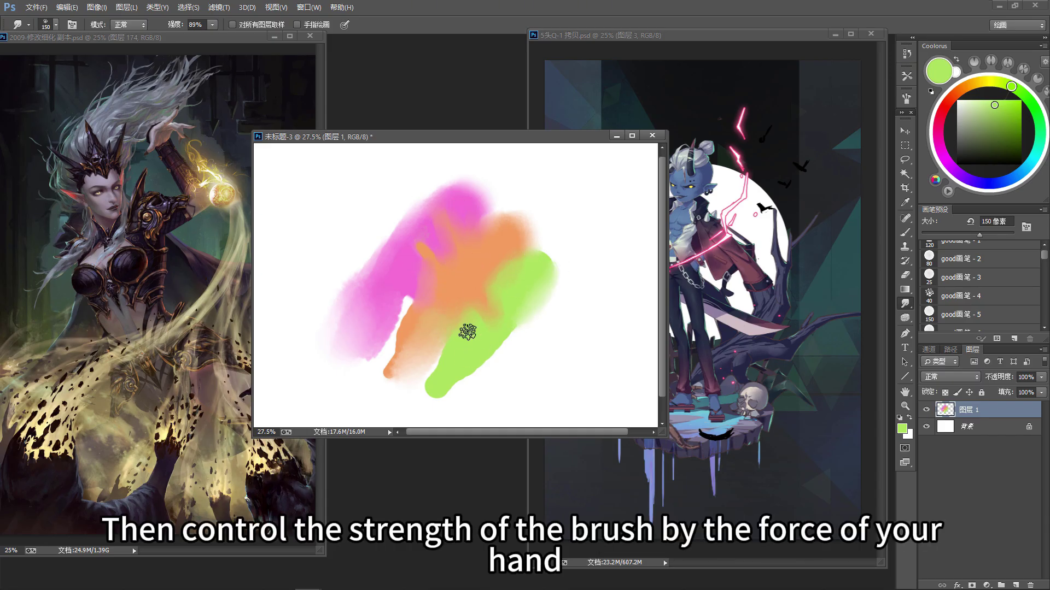
mouse_move(513, 332)
mouse_down()
mouse_move(468, 372)
mouse_move(510, 273)
mouse_move(480, 370)
mouse_move(460, 378)
mouse_move(508, 328)
mouse_move(454, 385)
mouse_move(524, 342)
mouse_move(535, 310)
mouse_up()
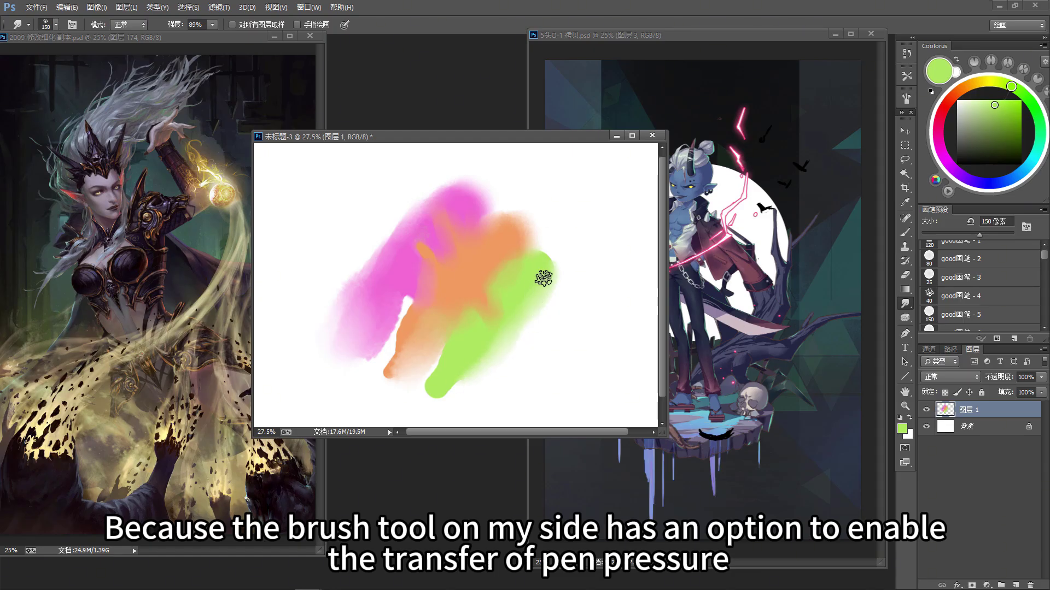
Open the Brush settings to review the smudge brush's Scattering options.
key(F5)
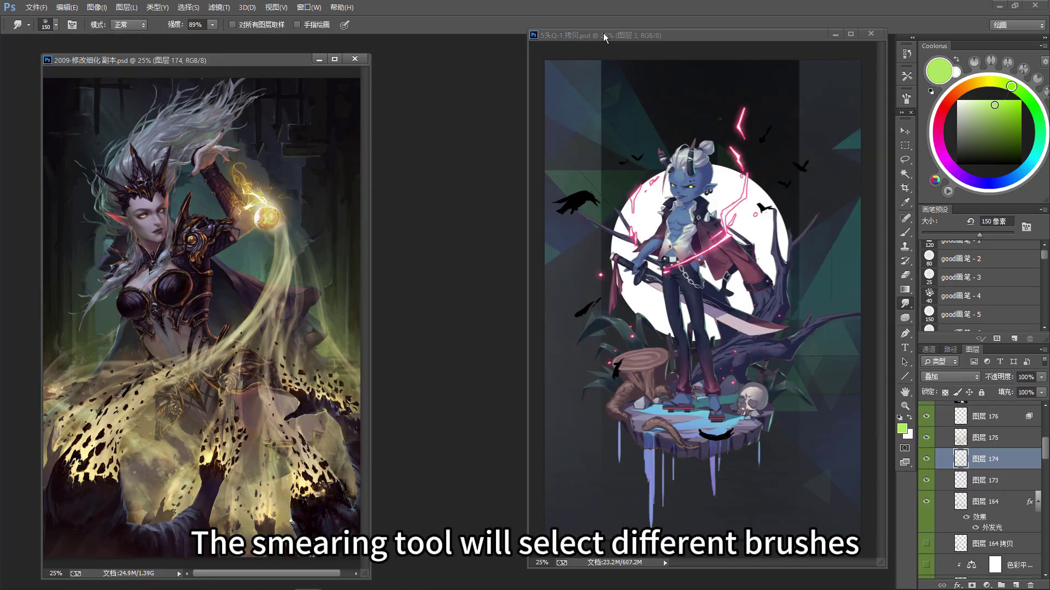
Show the anime character artwork alone full screen and select its 效果 layer.
drag(300, 59, 315, 52)
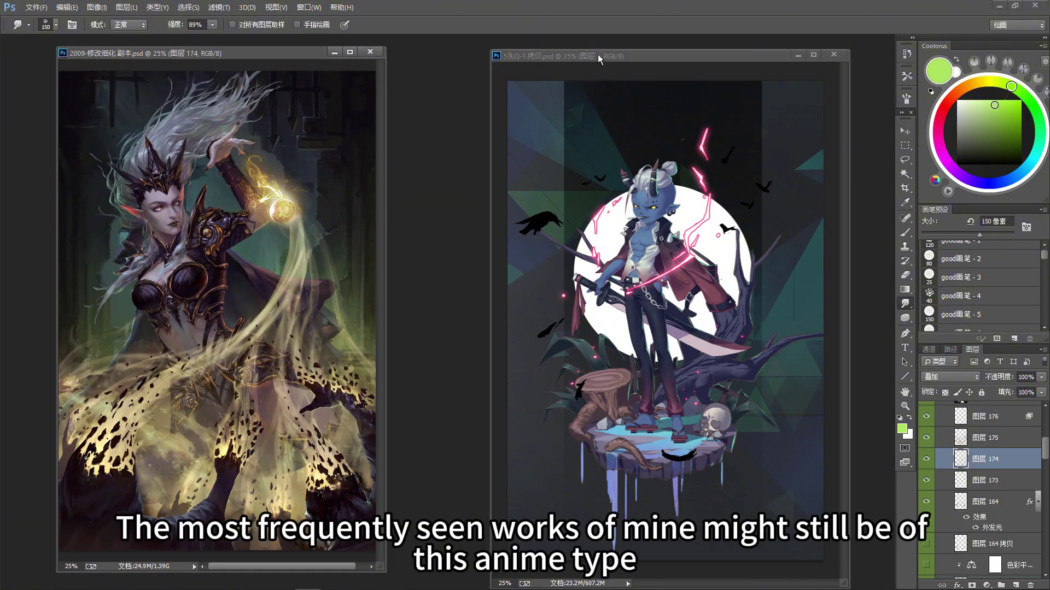
drag(580, 52, 517, 53)
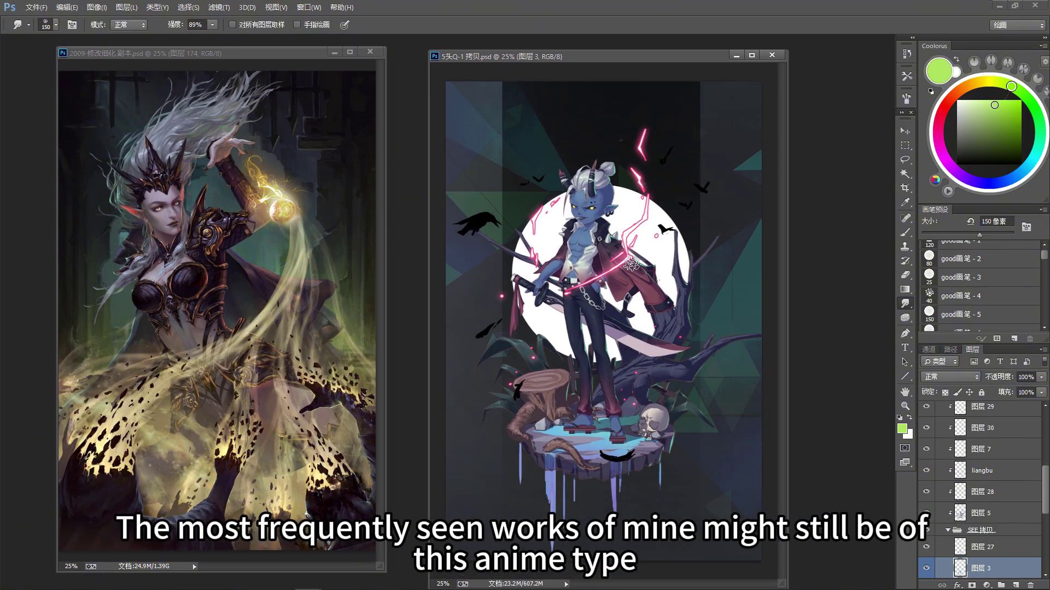
key(f)
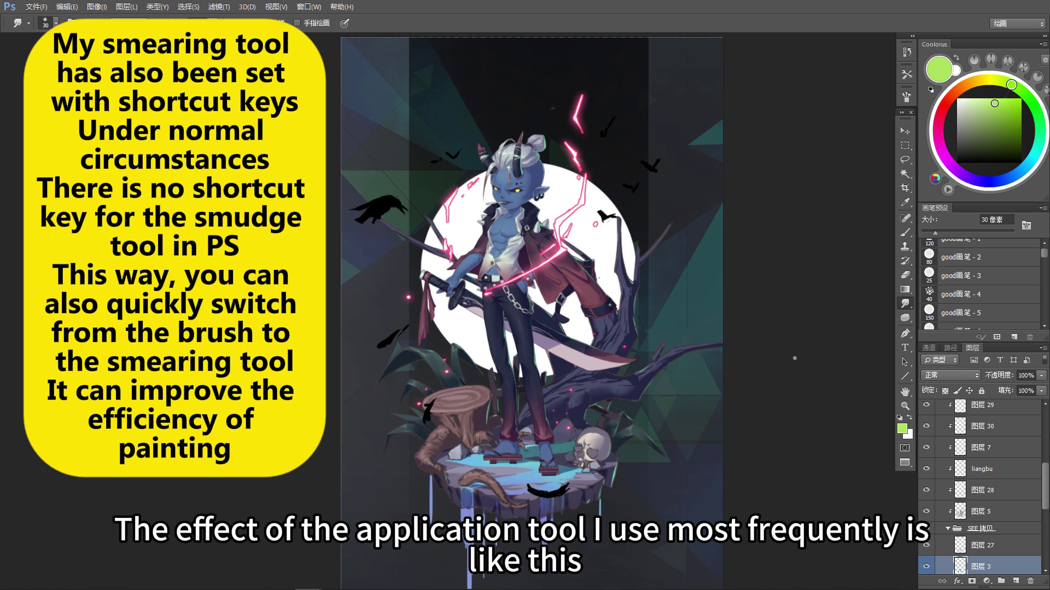
drag(1045, 470, 1044, 415)
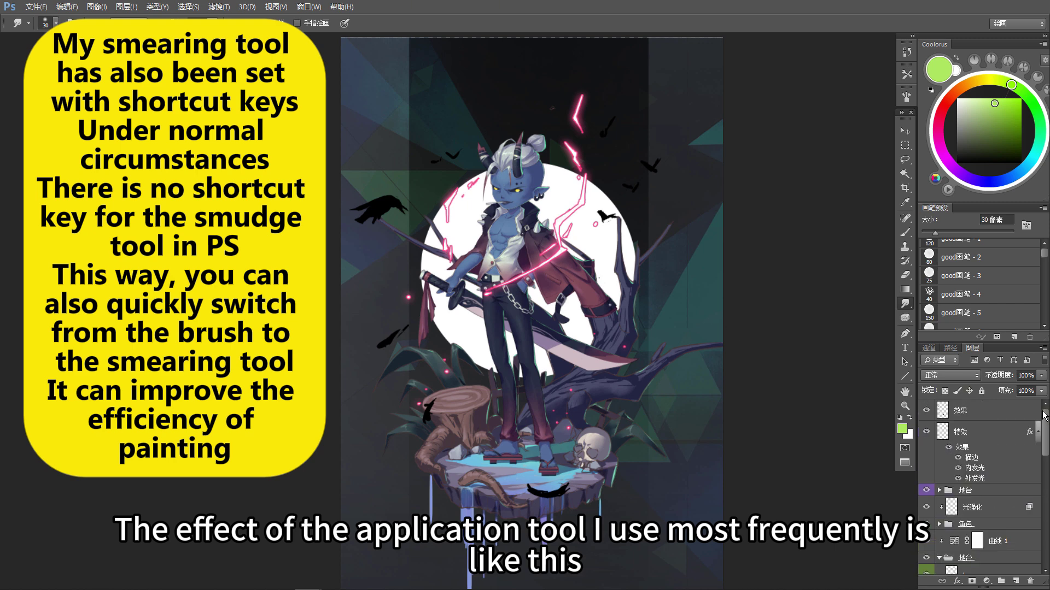
click(1014, 413)
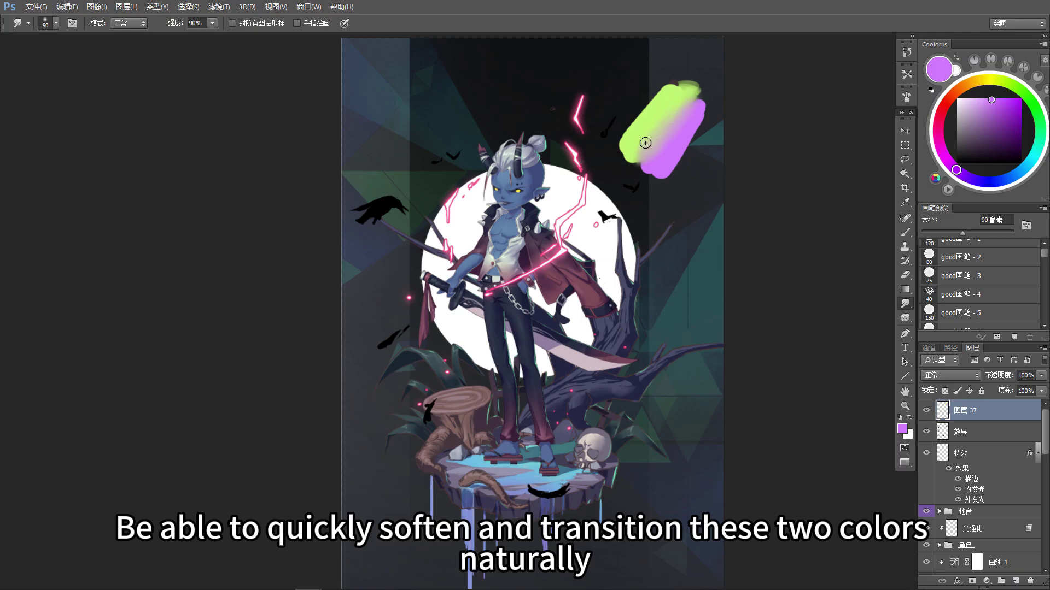
Smudge the darker shading patch on the blue demon boy's chin into a soft transition.
drag(653, 196, 655, 195)
key(b)
key(r)
drag(603, 248, 606, 248)
scroll(606, 249, up, 1)
key(b)
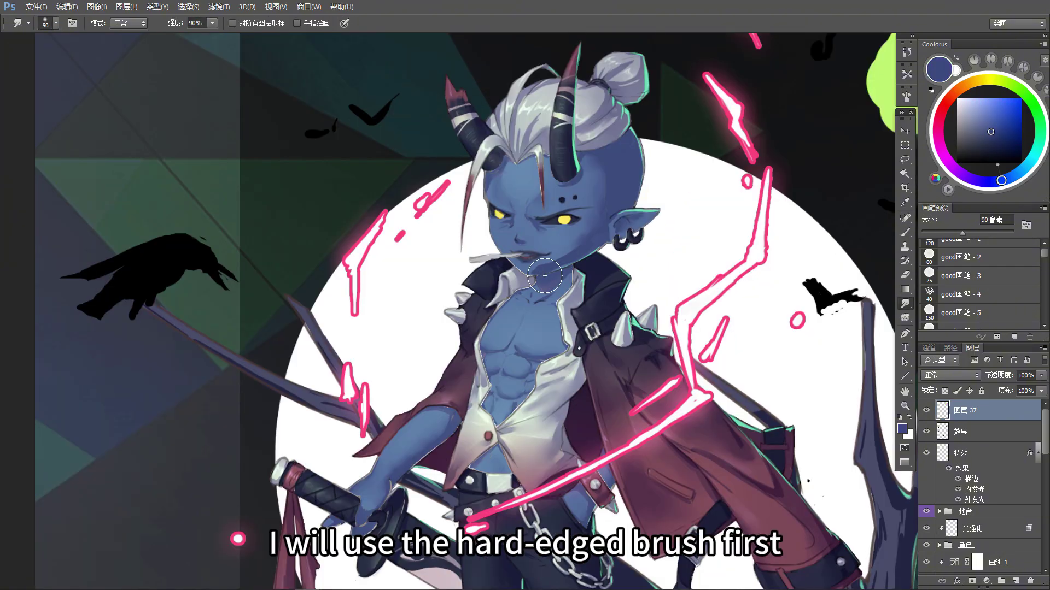
key(p)
key(b)
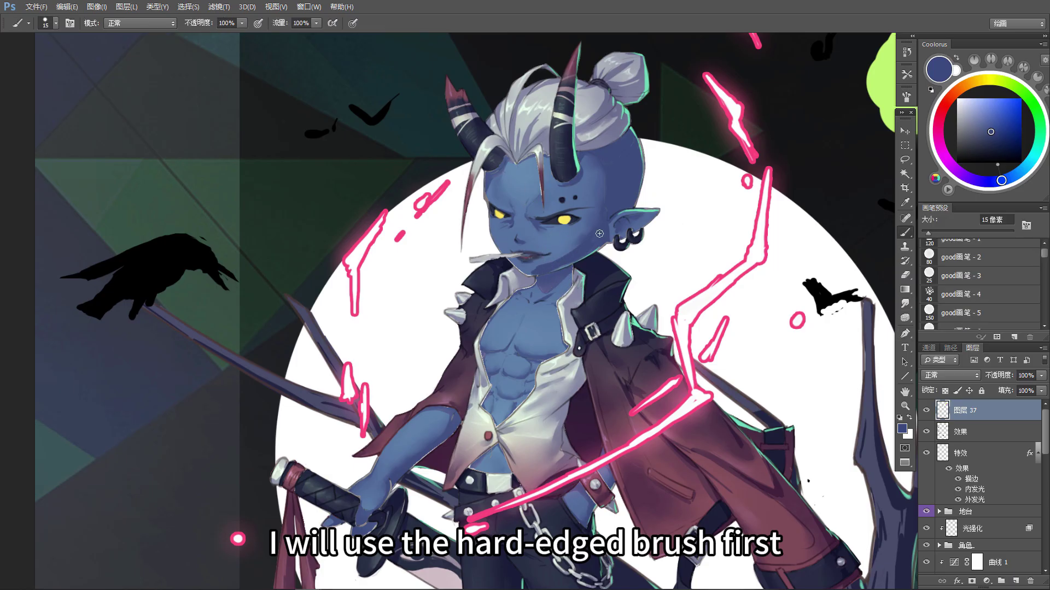
key(r)
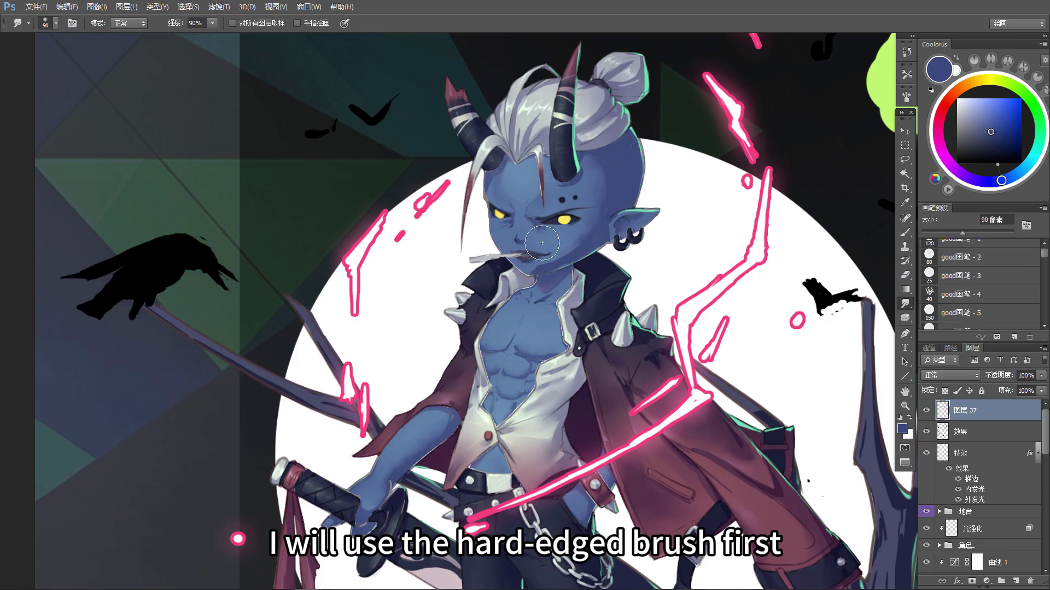
drag(547, 264, 591, 269)
Tidy the painted eye-socket edges with a 60 px eraser, then return to smudging.
key(b)
key(r)
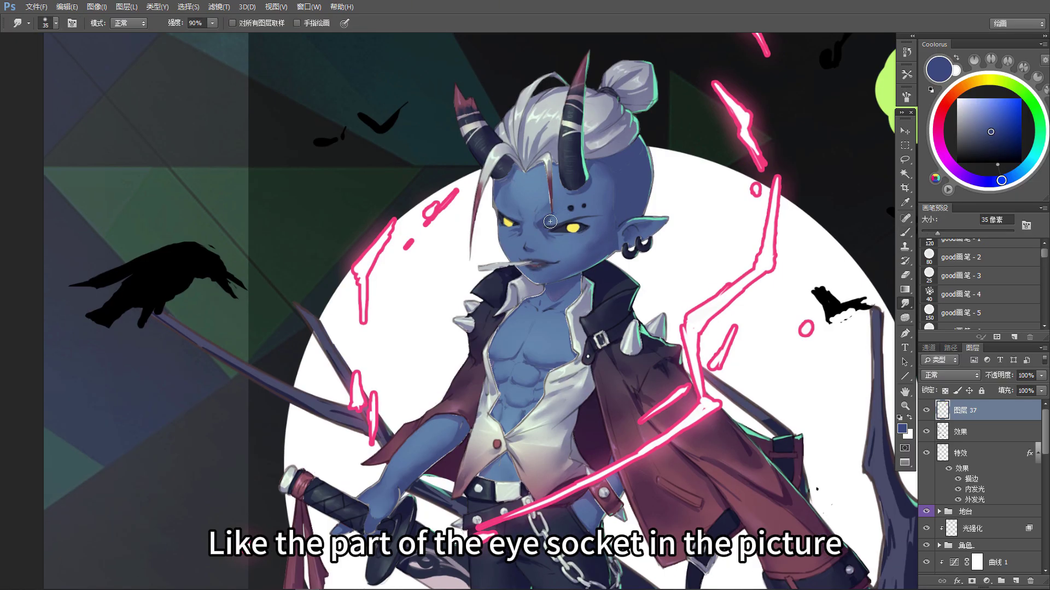
key(e)
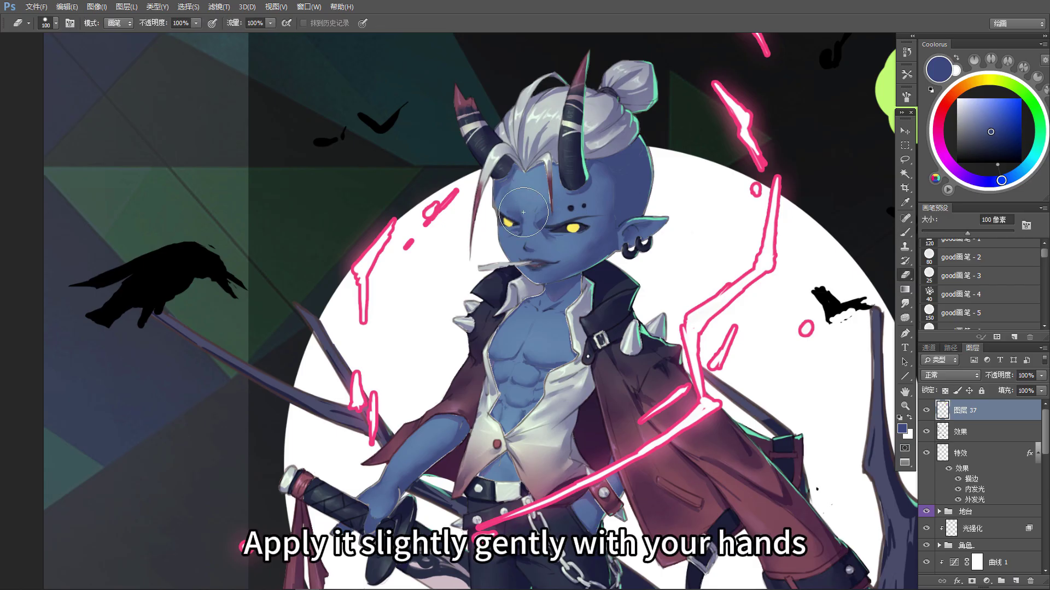
key(bracketleft)
key(bracketleft)
key(bracketleft)
key(bracketleft)
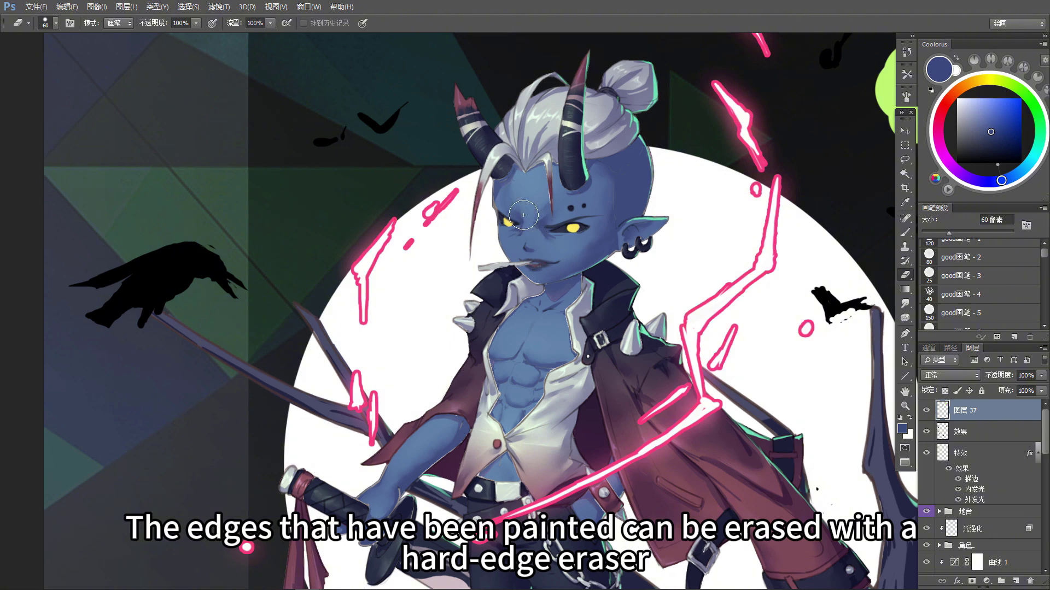
key(b)
drag(682, 395, 686, 388)
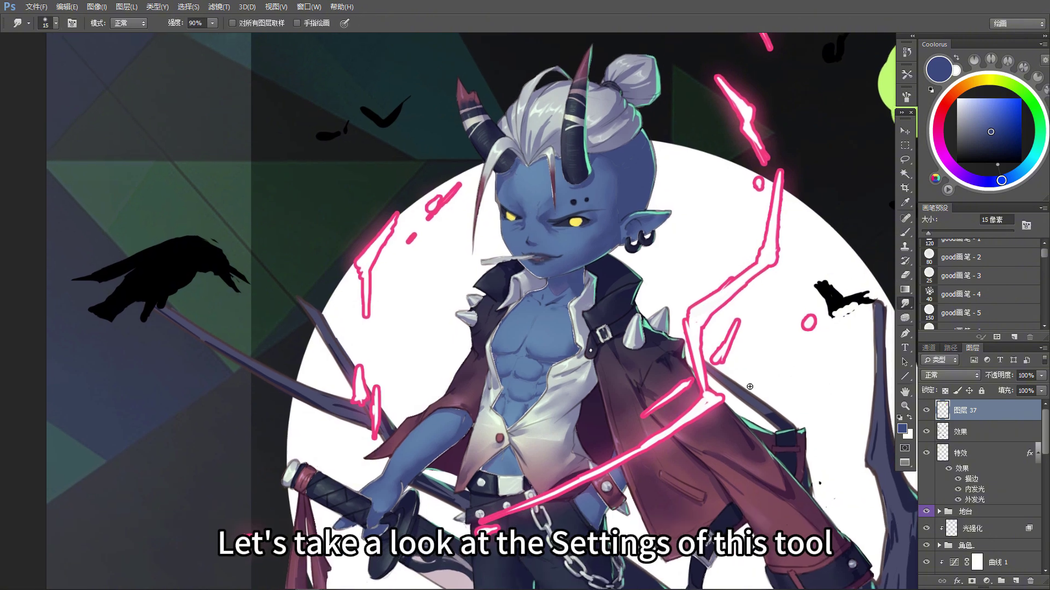
Review the smudge brush's pen-pressure Transfer and 94% tip spacing, enlarging the tip to 30 px.
drag(732, 290, 676, 309)
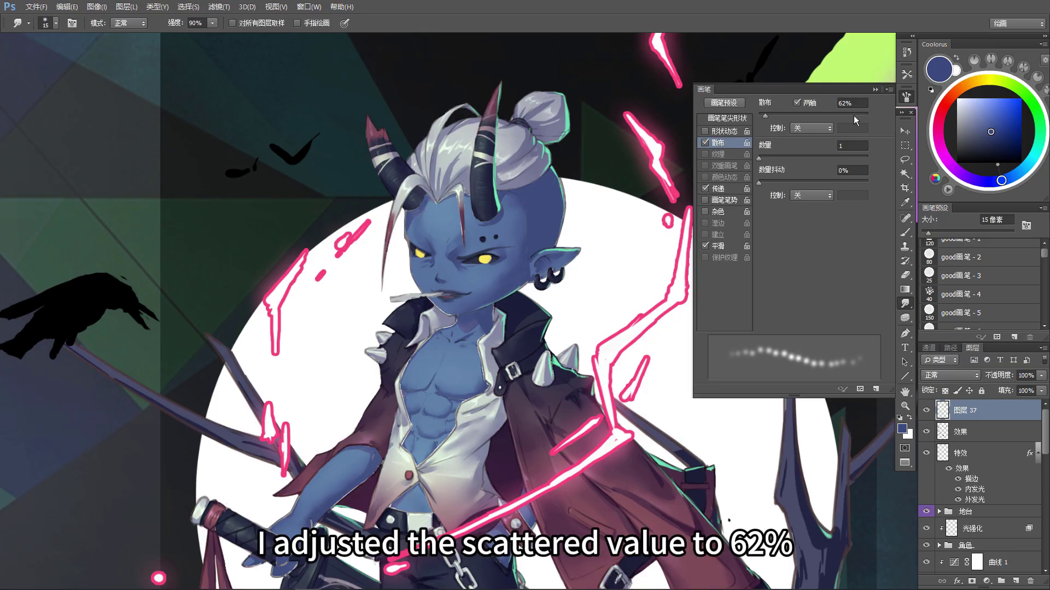
click(730, 187)
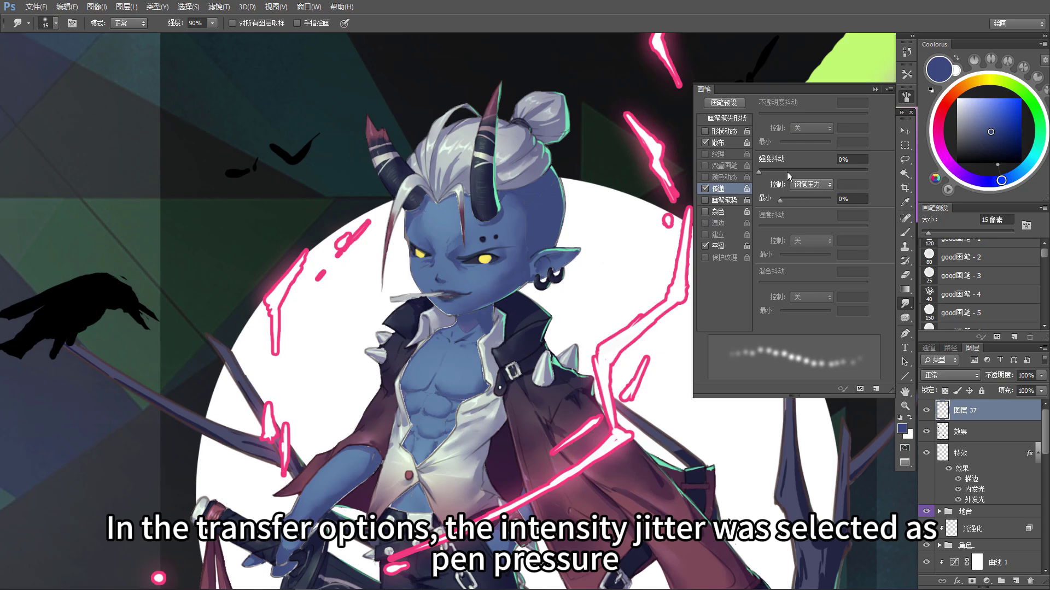
key(bracketright)
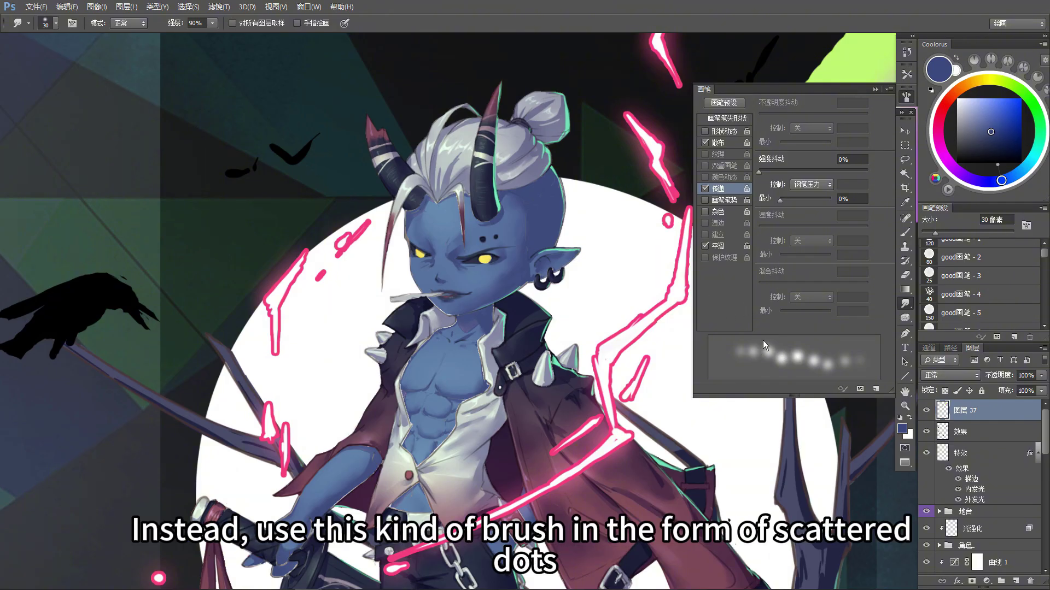
click(731, 119)
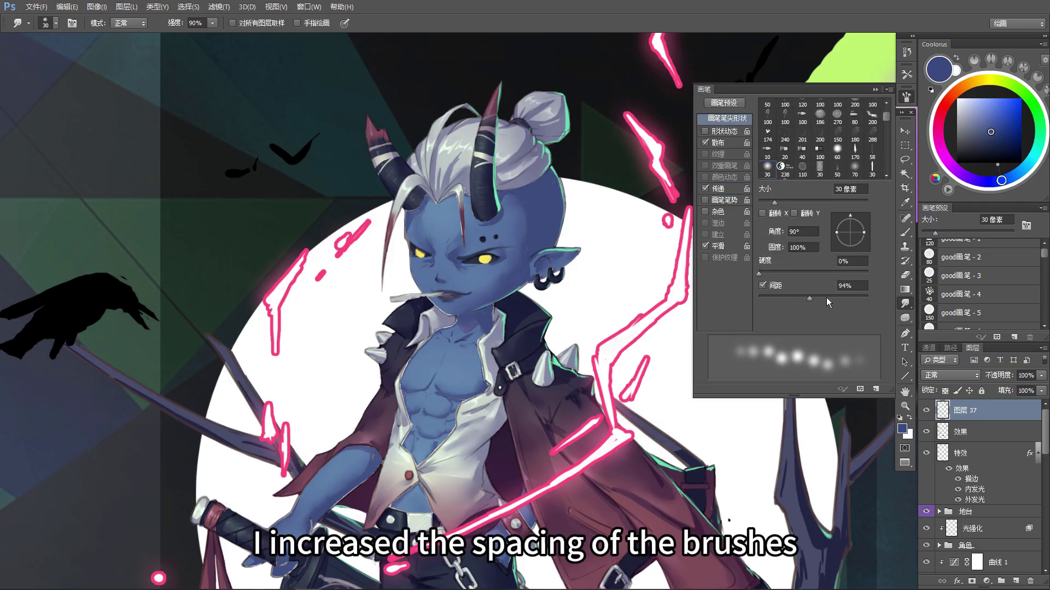
click(809, 299)
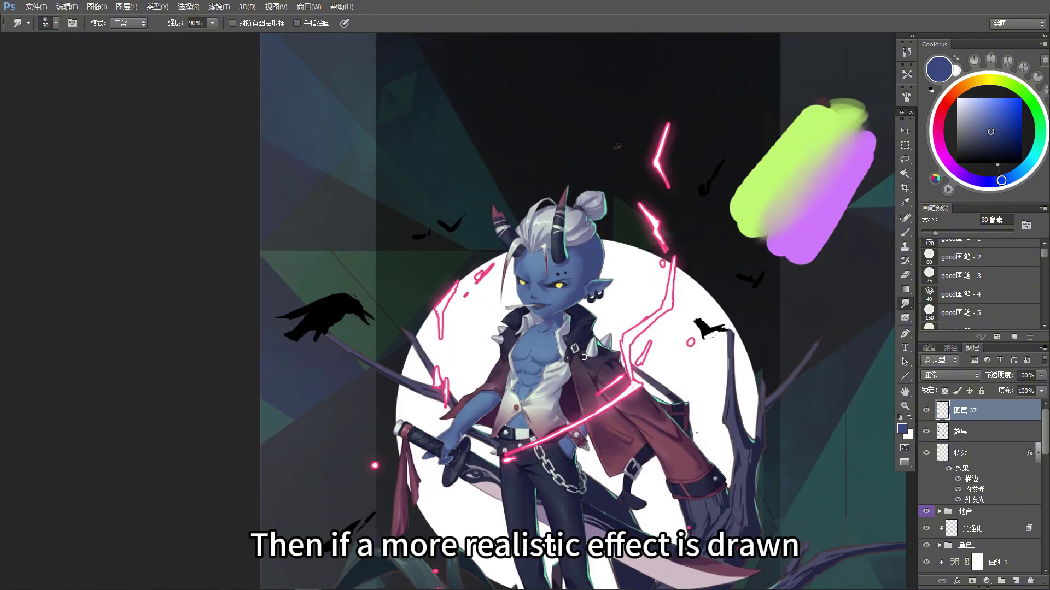
Bring the fantasy sorceress painting to the front and fill the screen with it.
key(f)
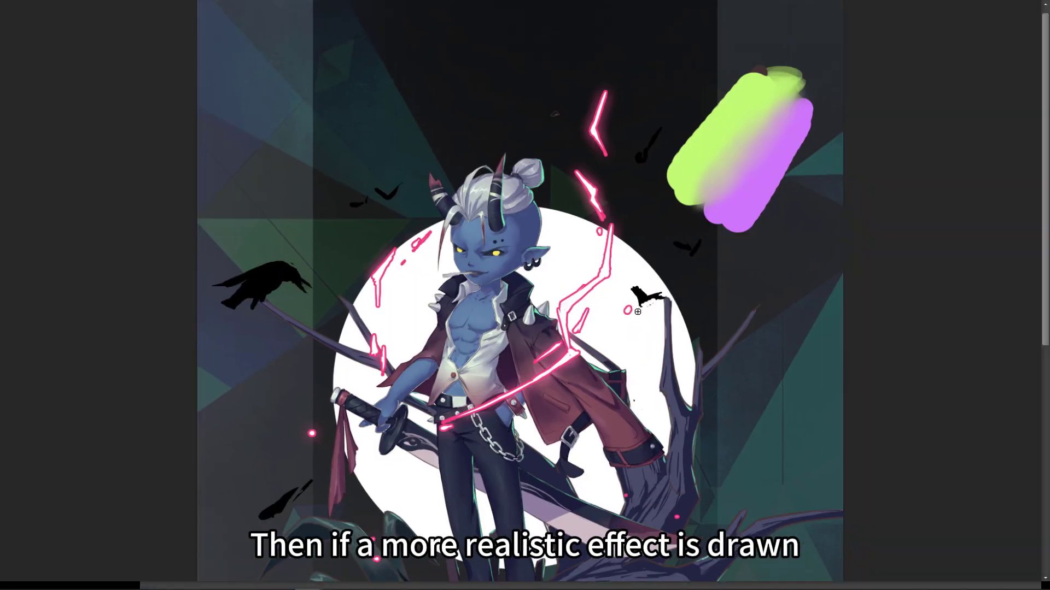
key(f)
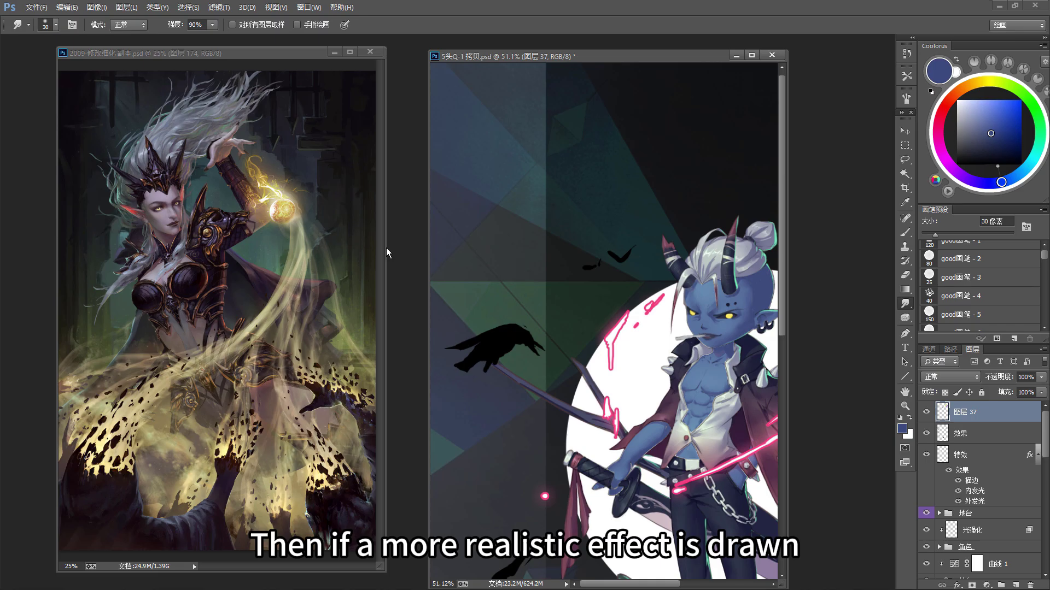
click(294, 53)
key(f)
mouse_move(461, 282)
mouse_down()
mouse_move(471, 300)
mouse_move(525, 299)
mouse_up()
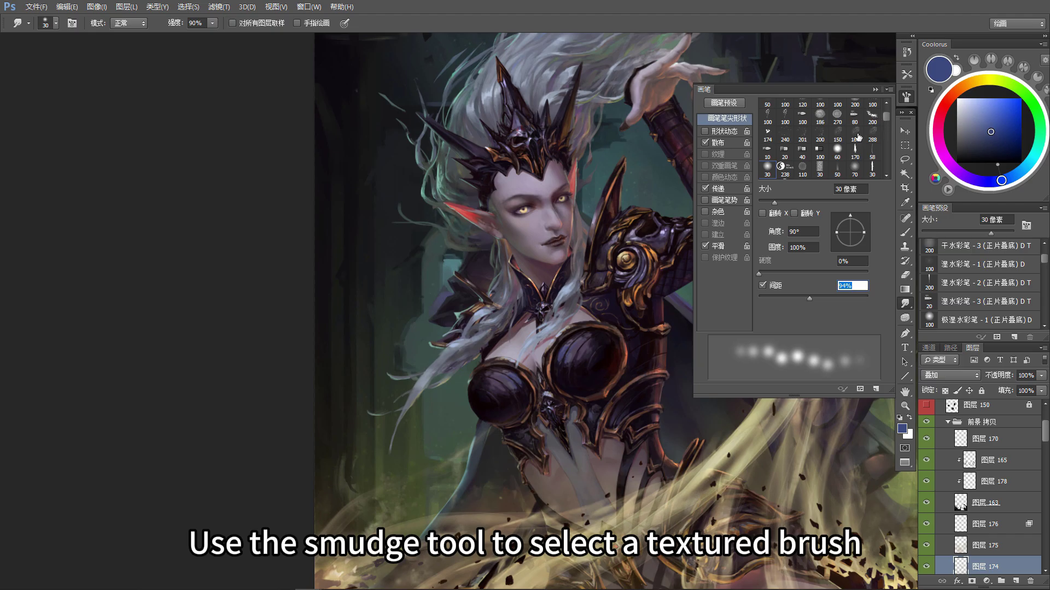
Choose the 100 px textured brush tip, raise spacing to 22%, and size the tip to 40 px.
click(871, 115)
click(806, 135)
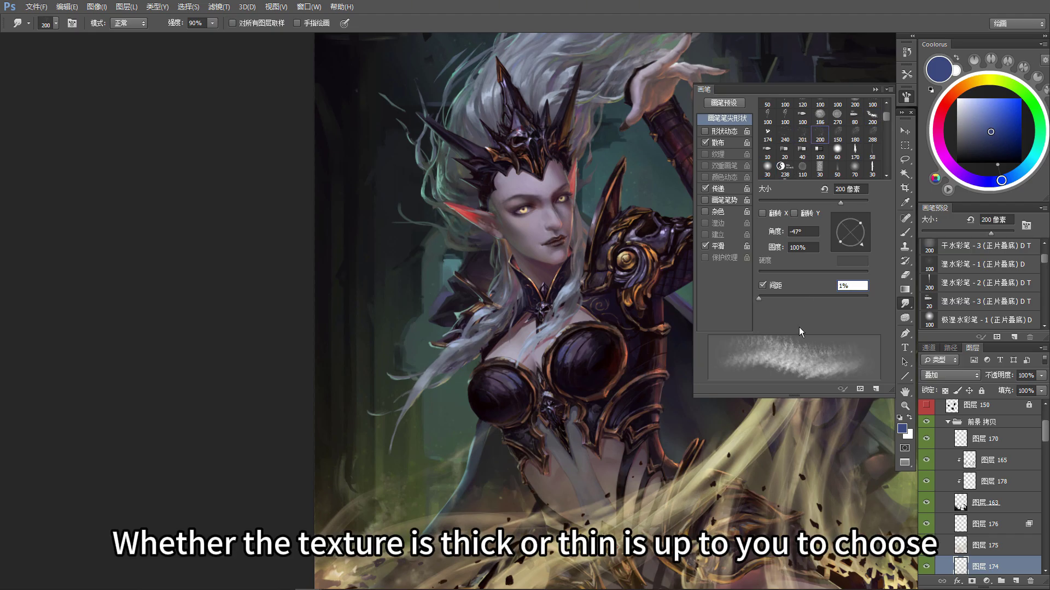
click(785, 116)
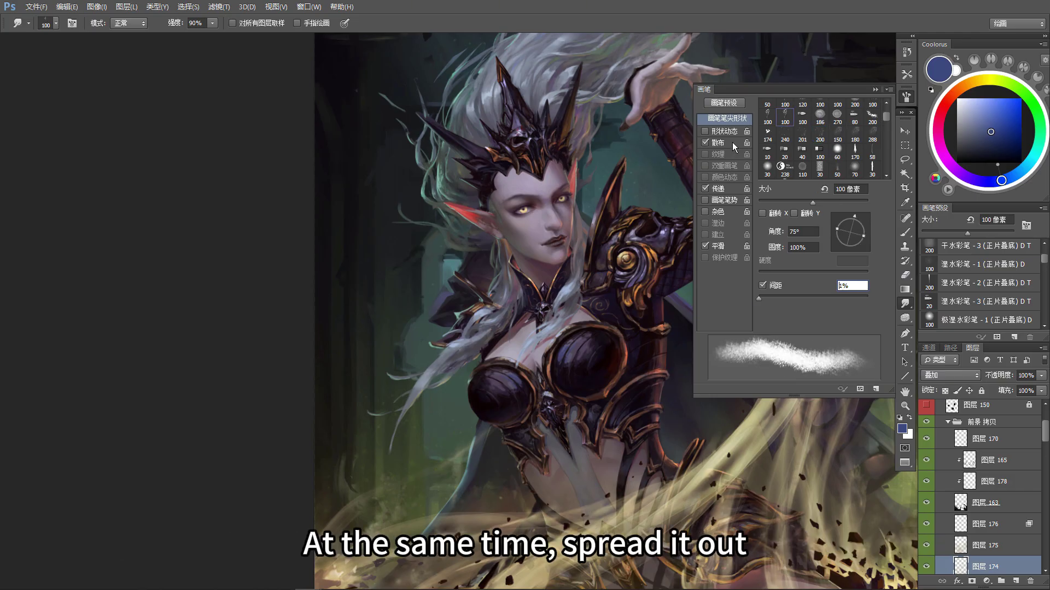
click(721, 143)
click(726, 118)
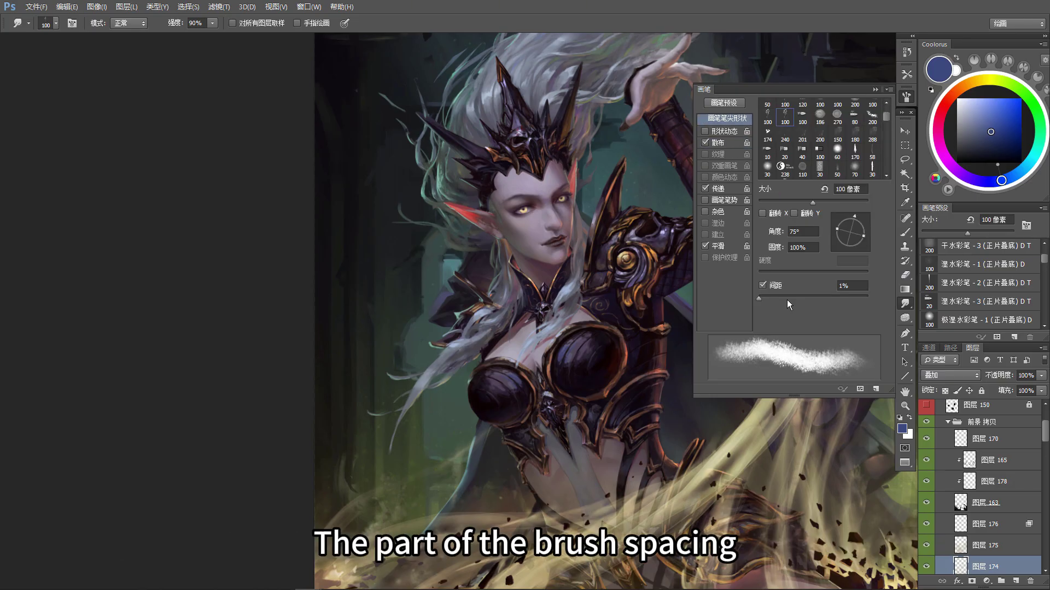
drag(761, 299, 772, 298)
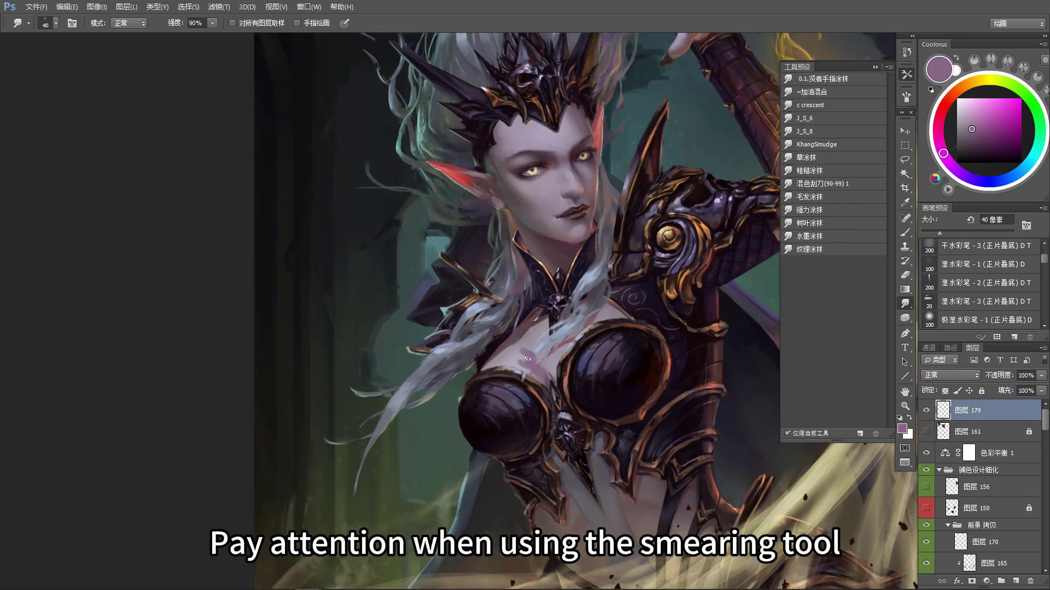
key(bracketleft)
key(bracketright)
key(bracketright)
key(bracketright)
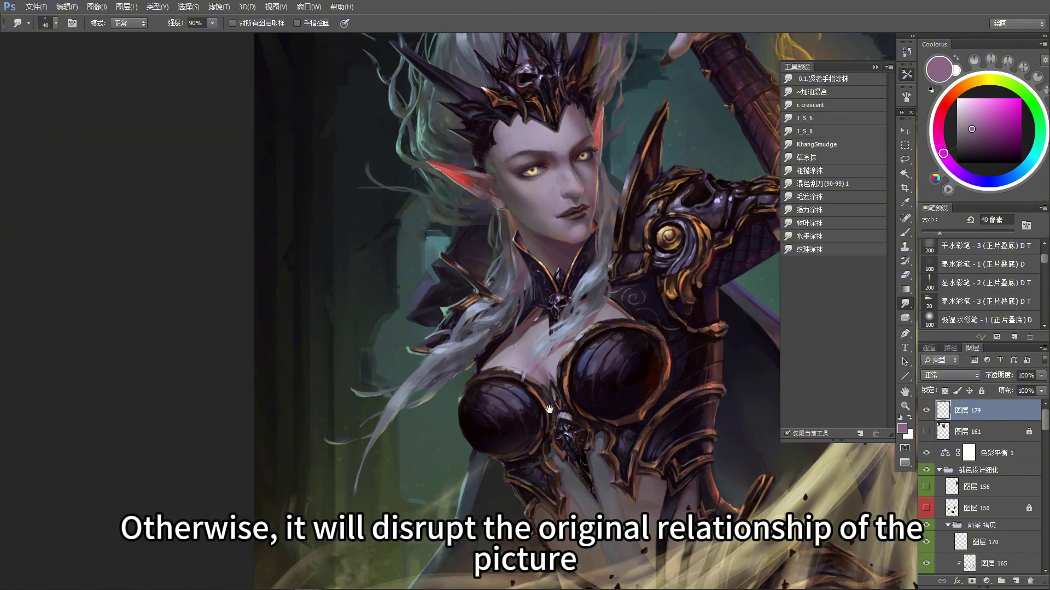
Pick a bluish grey paint colour and return to the 40 px smudge tip for the hair strands.
key(b)
drag(534, 440, 545, 429)
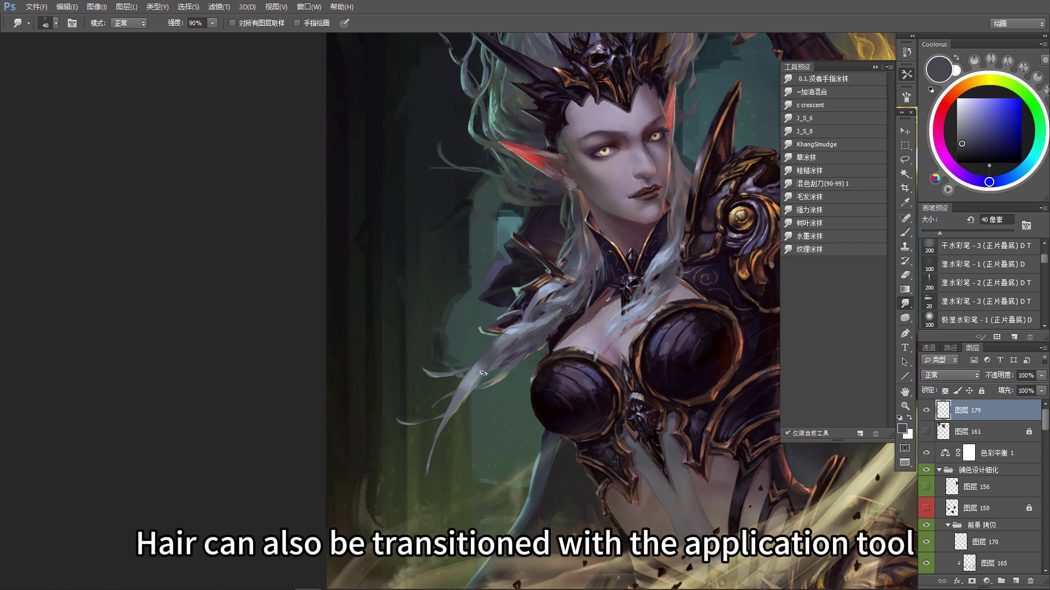
key(b)
alt+click(490, 352)
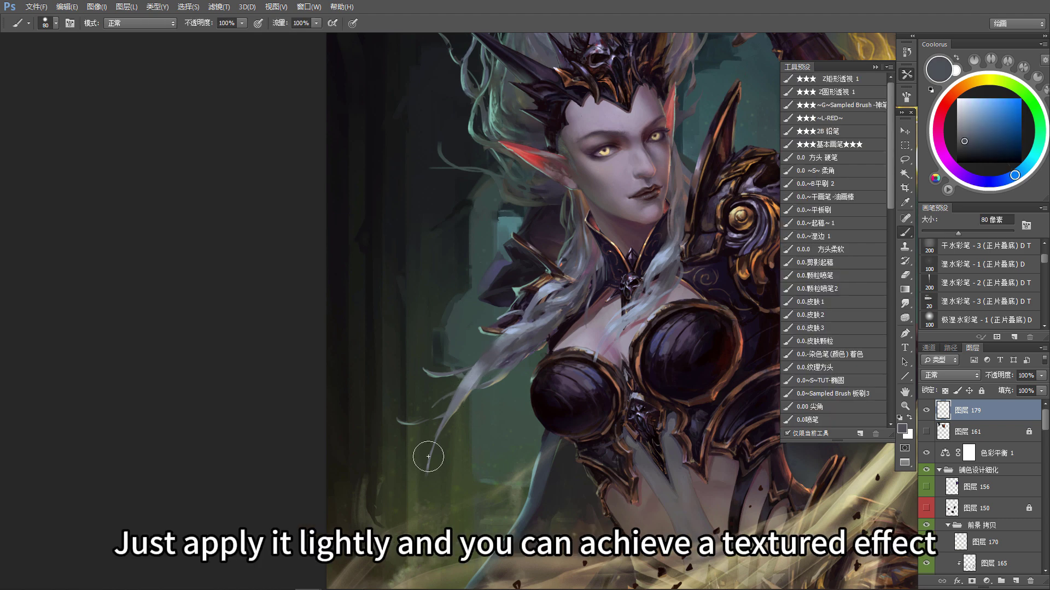
key(r)
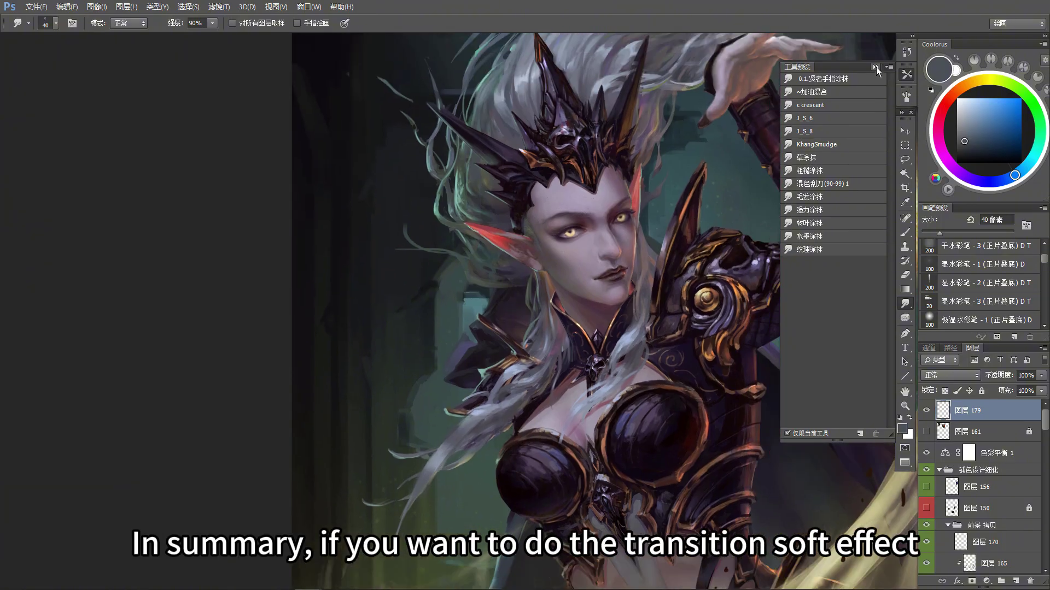
Close the Tool Presets list, check Scattering in the Brush panel via F5, then collapse it.
click(876, 66)
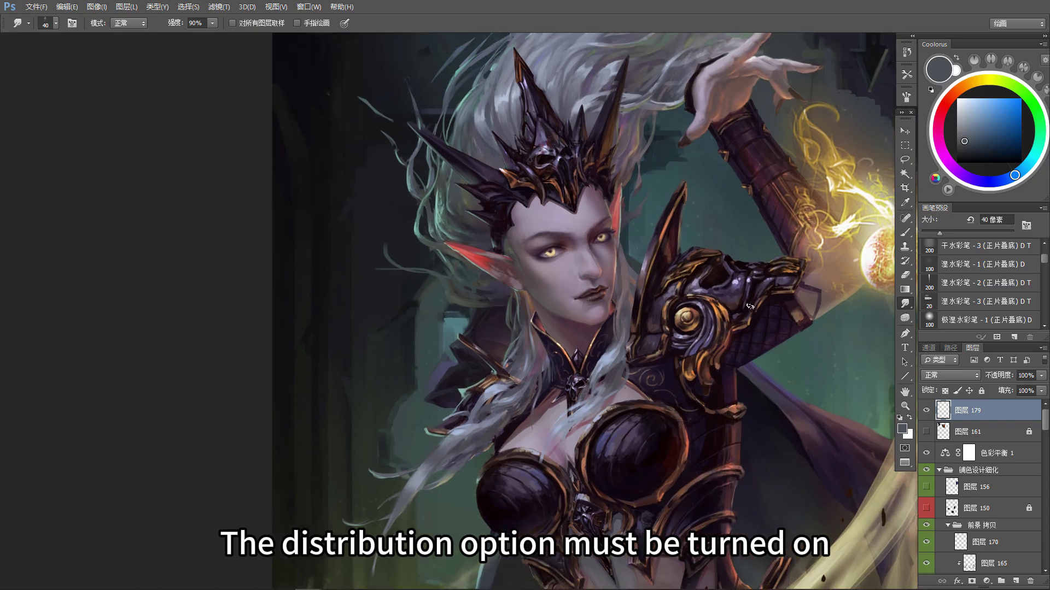
key(F5)
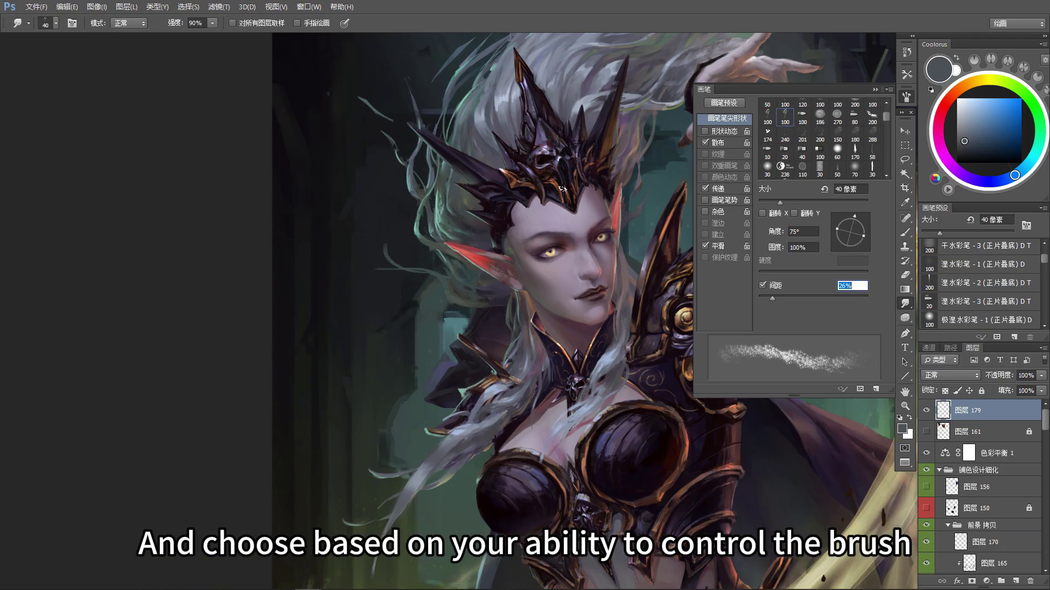
click(876, 90)
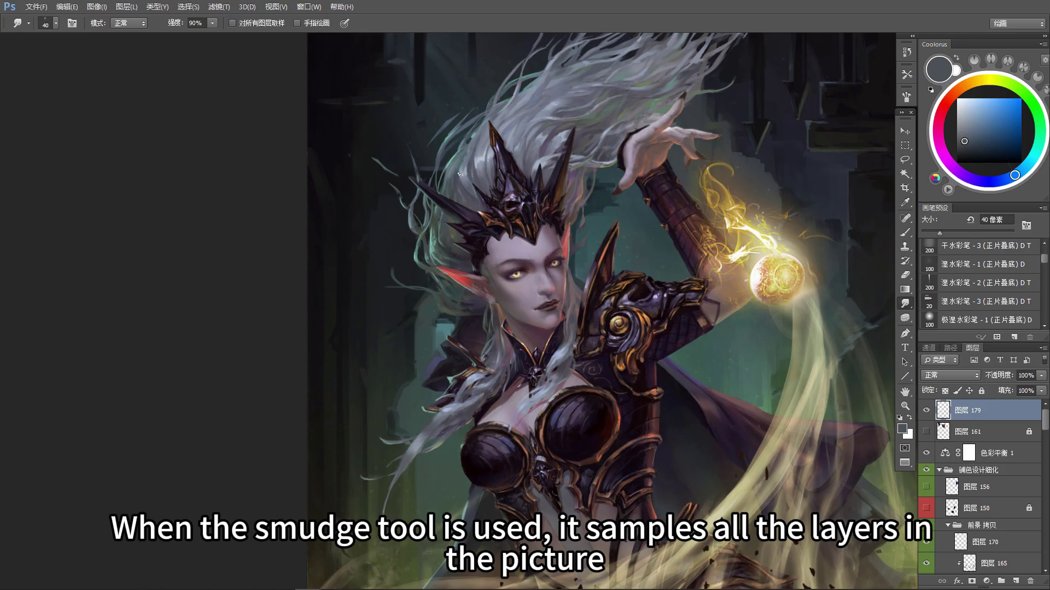
scroll(609, 371, down, 3)
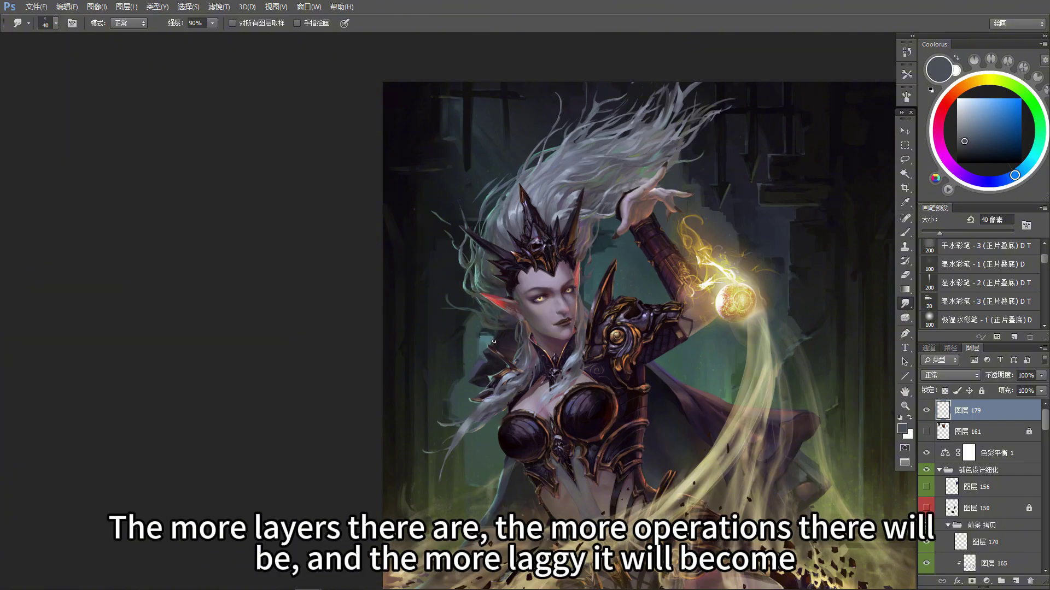
drag(526, 344, 524, 346)
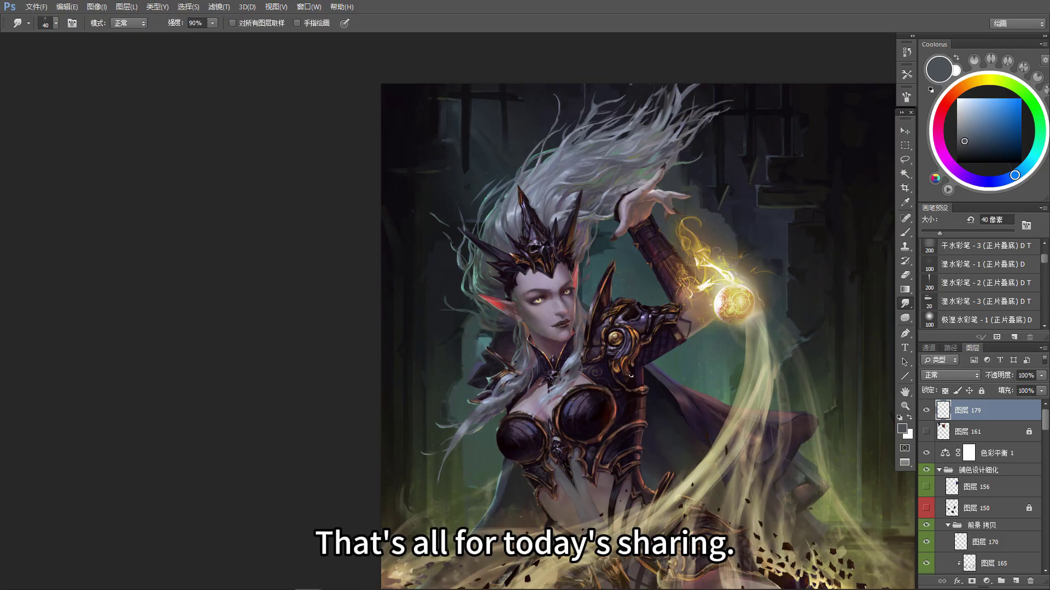
drag(635, 413, 576, 394)
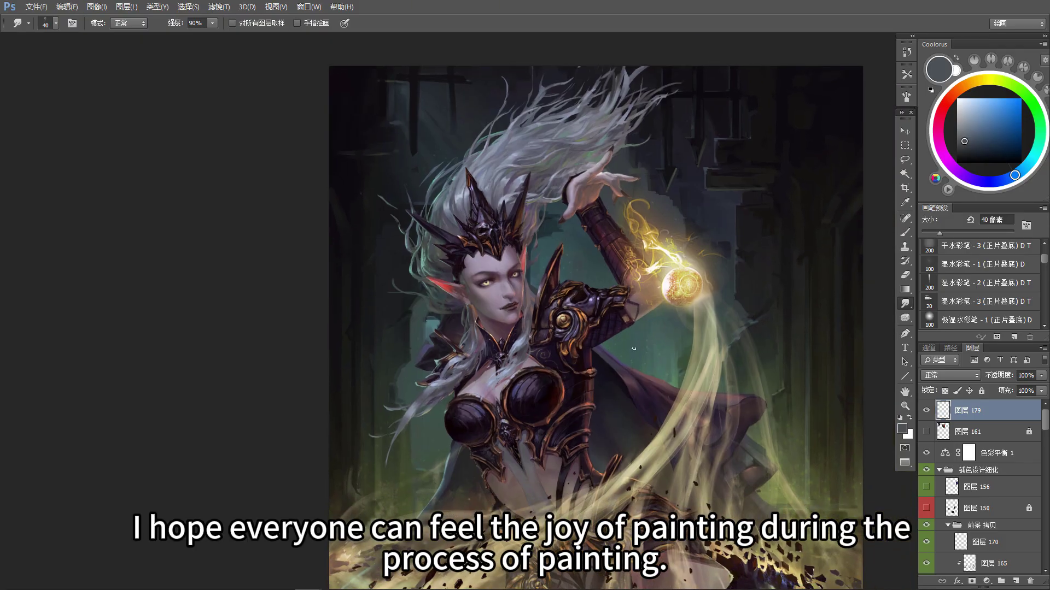
drag(599, 443, 592, 429)
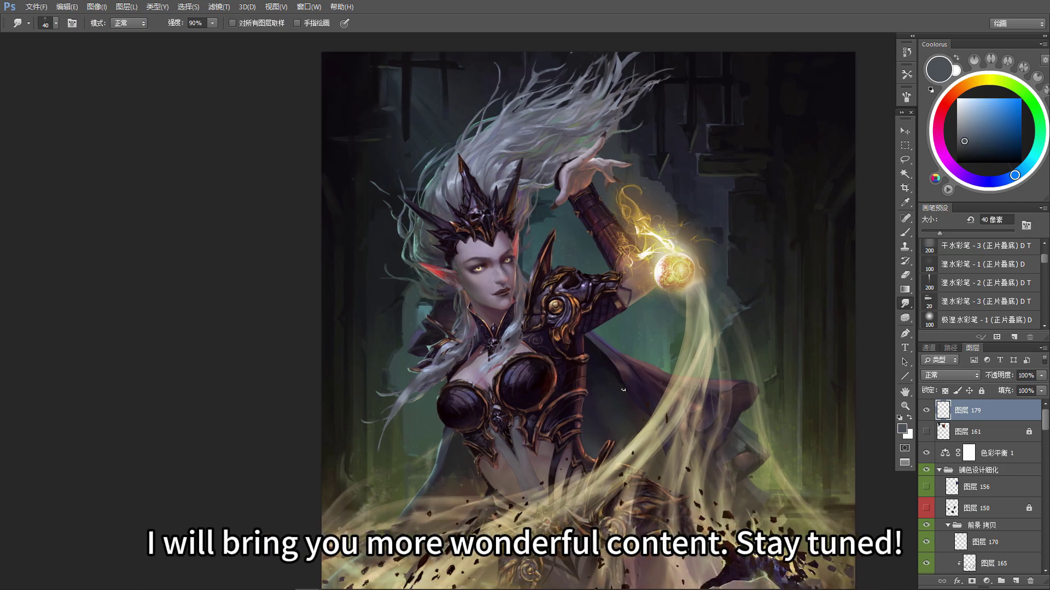